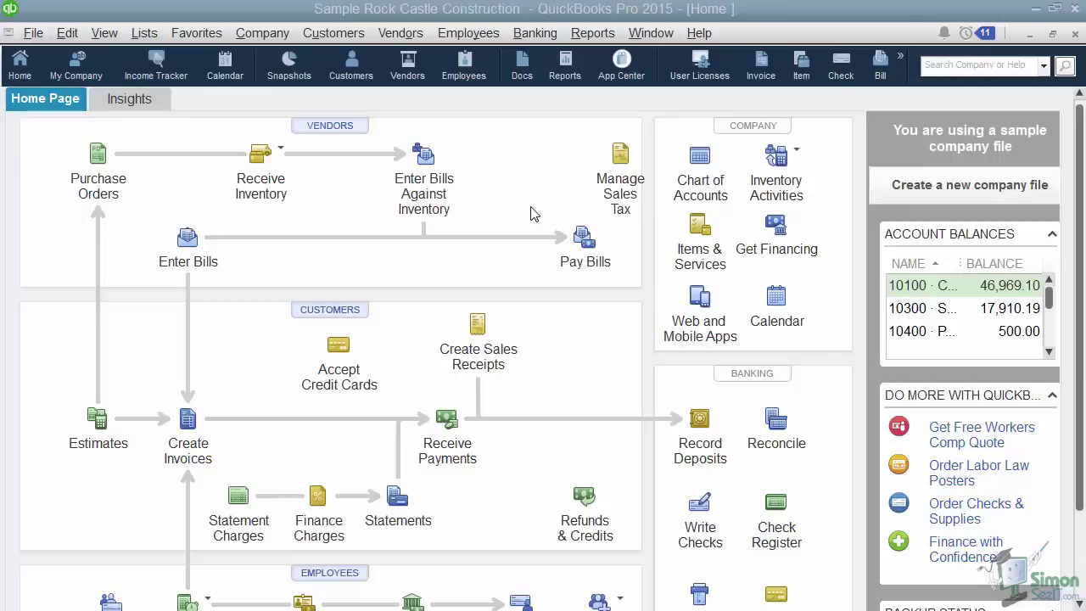
Open the Insights page and cycle through the Profit & Loss, Prev Year Income Comparison and Top Customers by Sales charts.
left_click(129, 99)
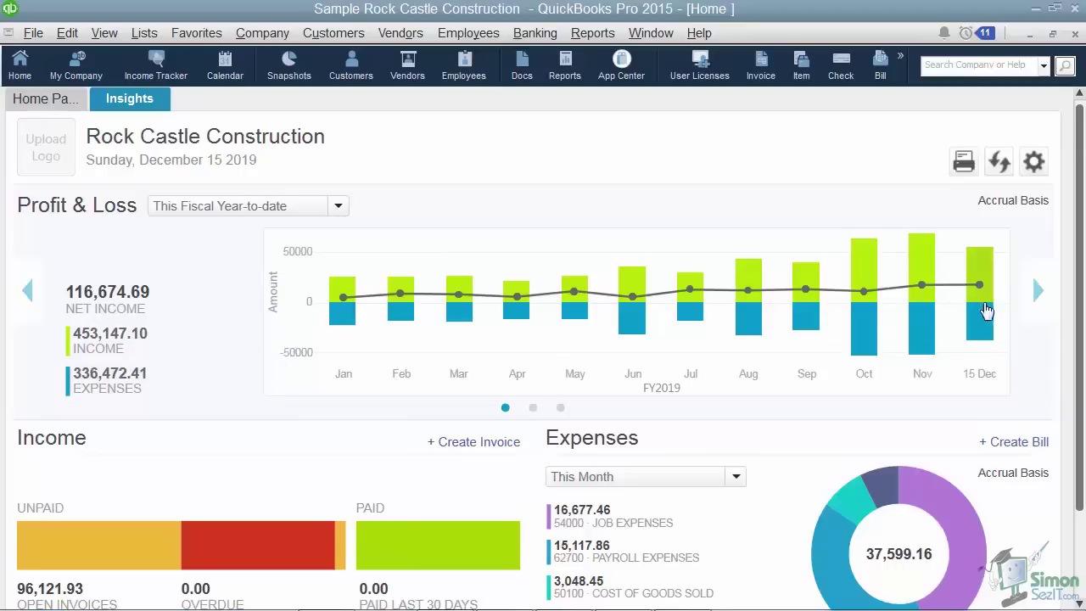
mouse_move(749, 332)
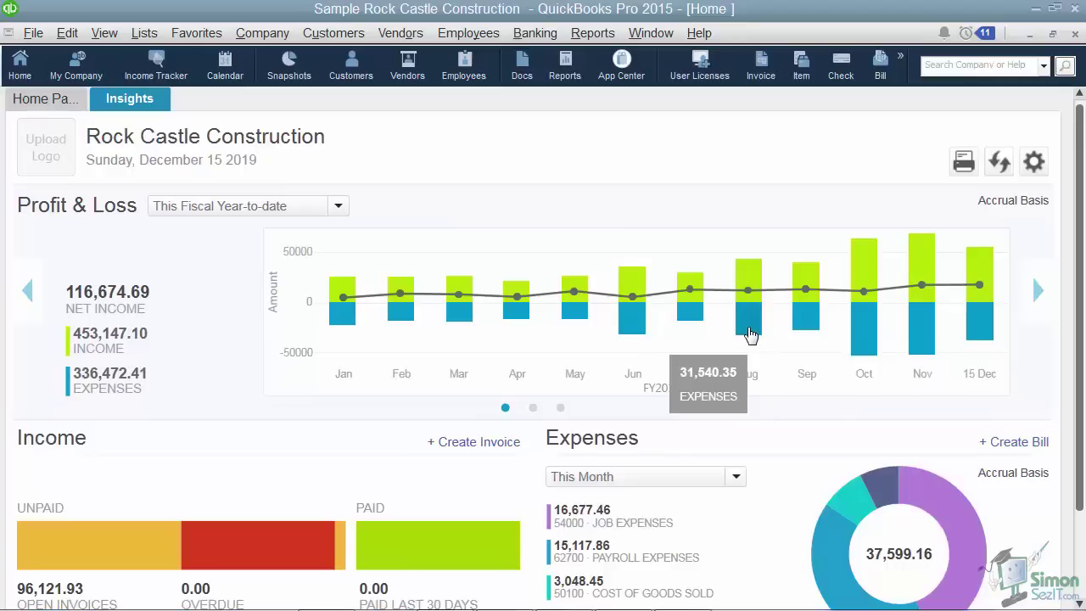
mouse_move(804, 312)
mouse_move(805, 291)
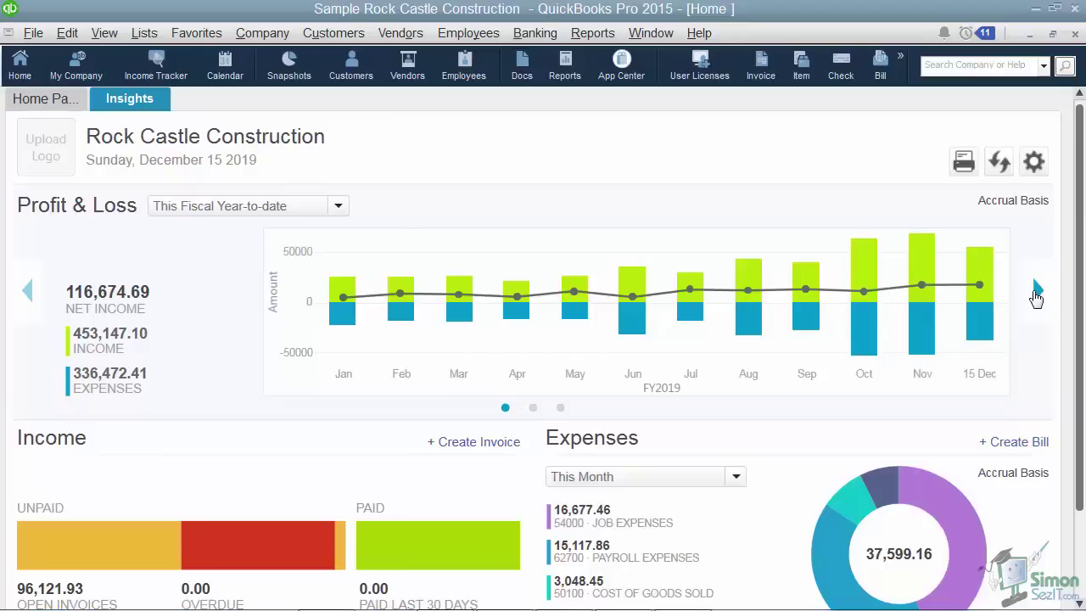
left_click(1036, 293)
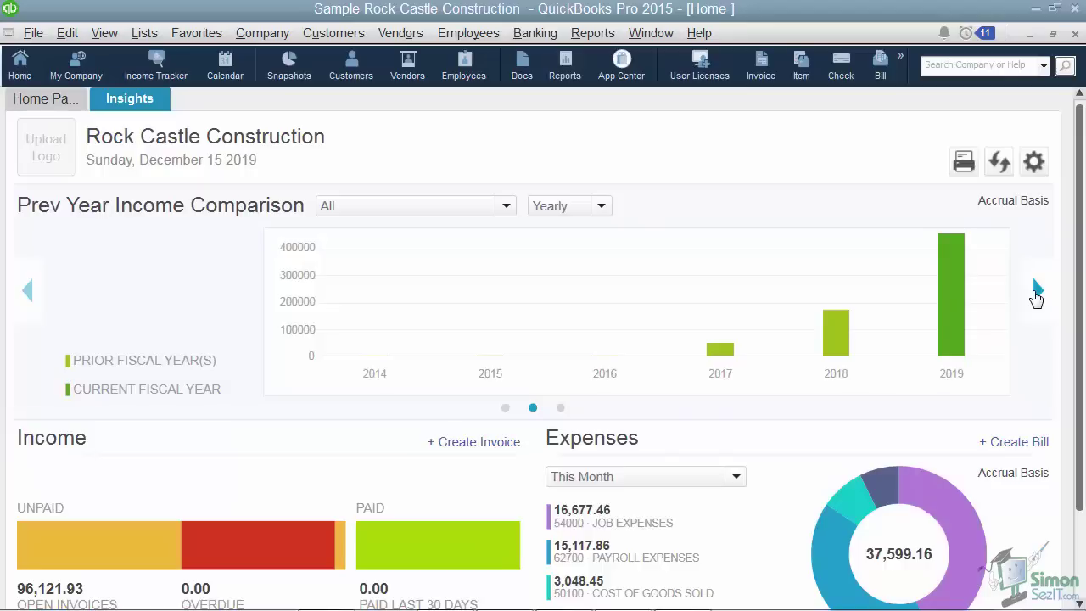
left_click(1036, 292)
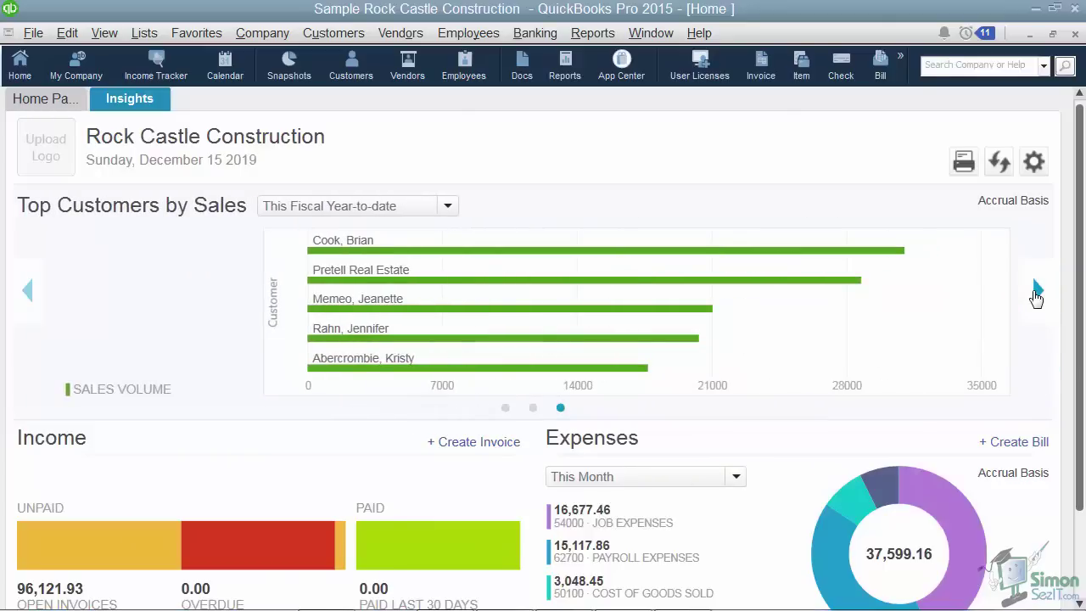
left_click(1035, 292)
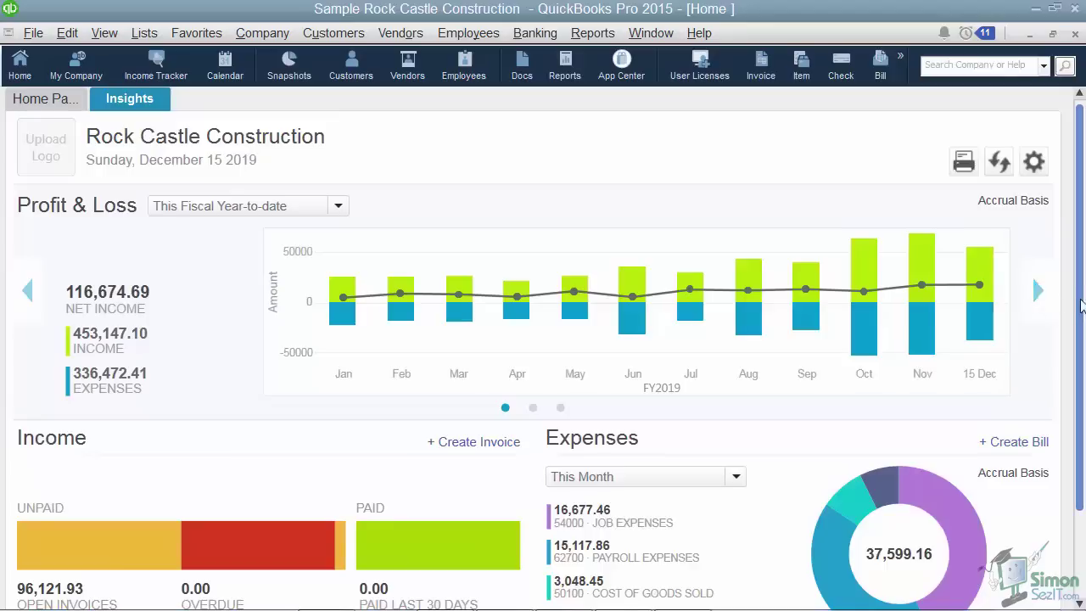
Examine the Income and Expenses breakdowns, view the transaction detail report behind Payroll Expenses, and close the report.
left_click_drag(1079, 306, 1077, 407)
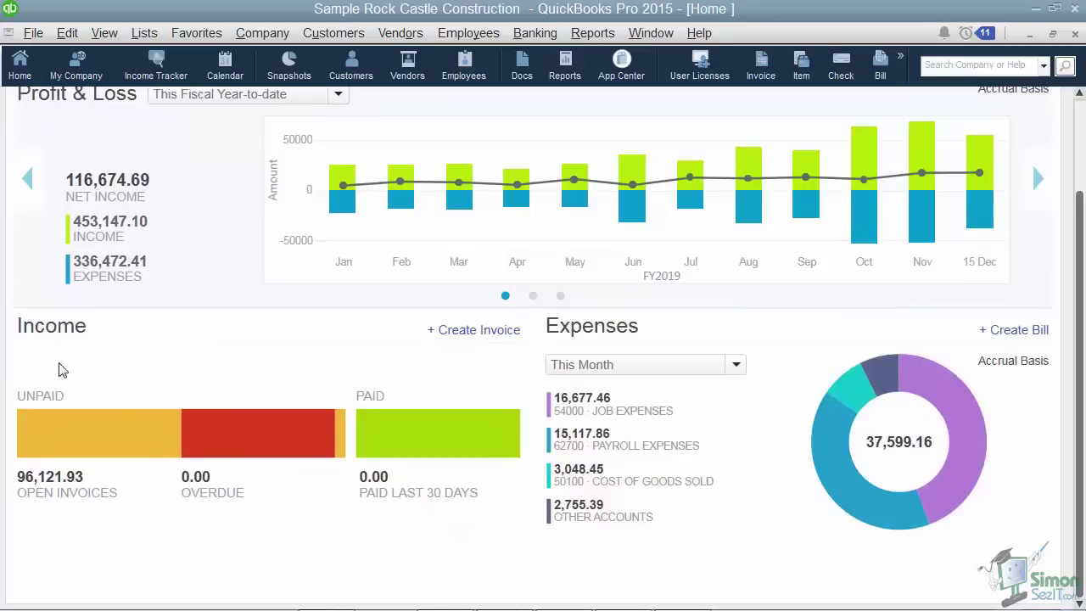
mouse_move(63, 453)
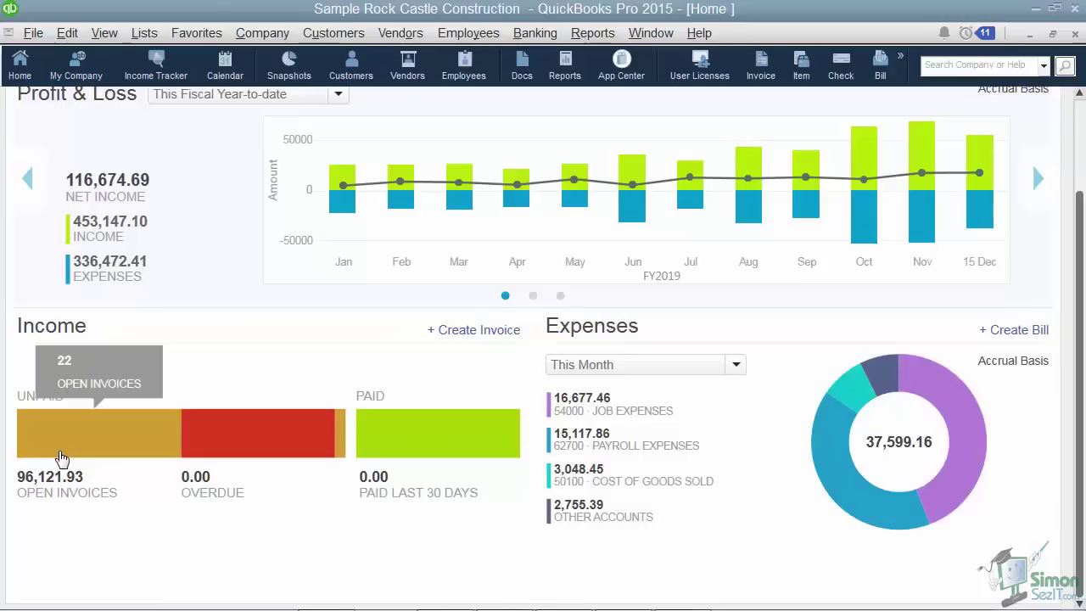
mouse_move(239, 443)
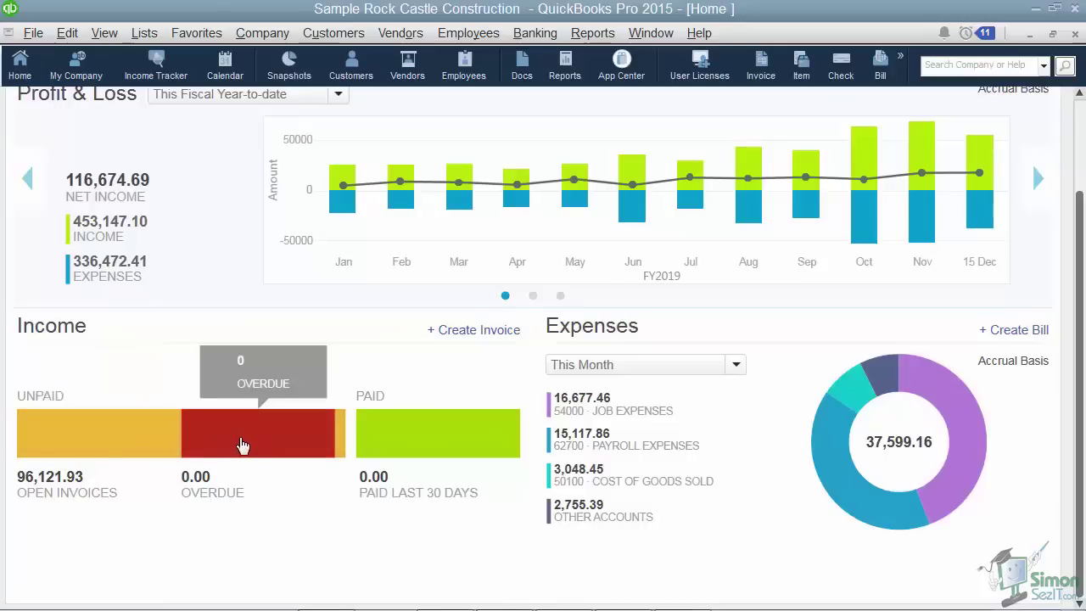
mouse_move(402, 444)
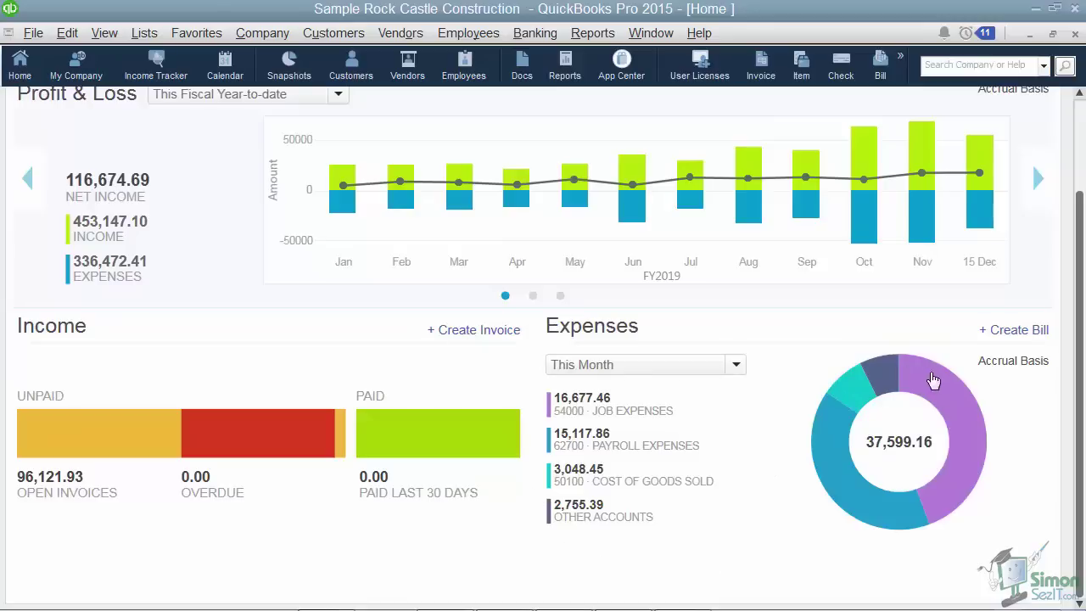
mouse_move(847, 490)
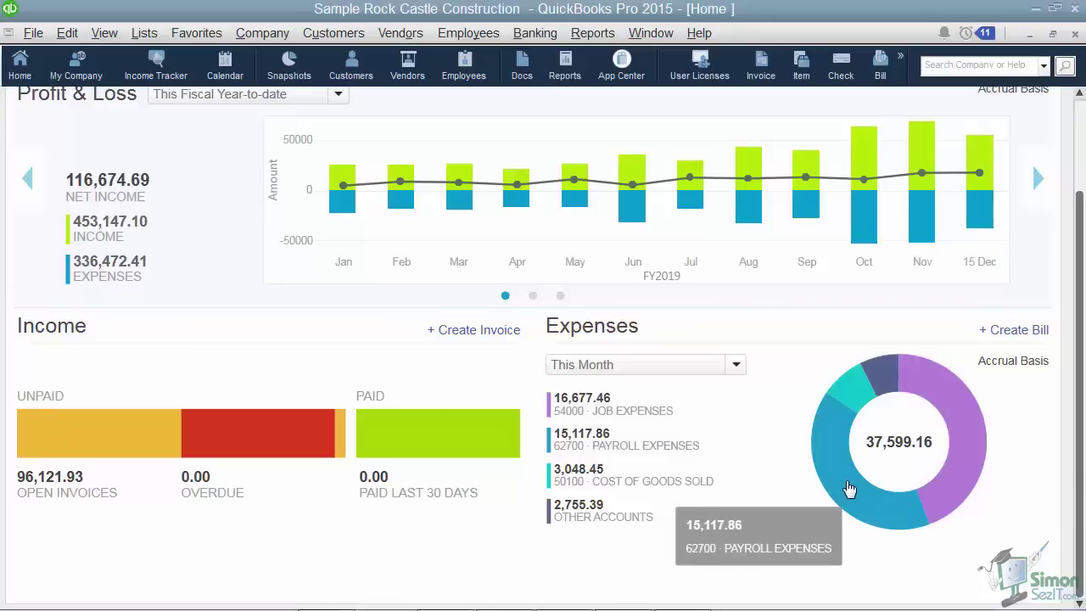
left_click(823, 447)
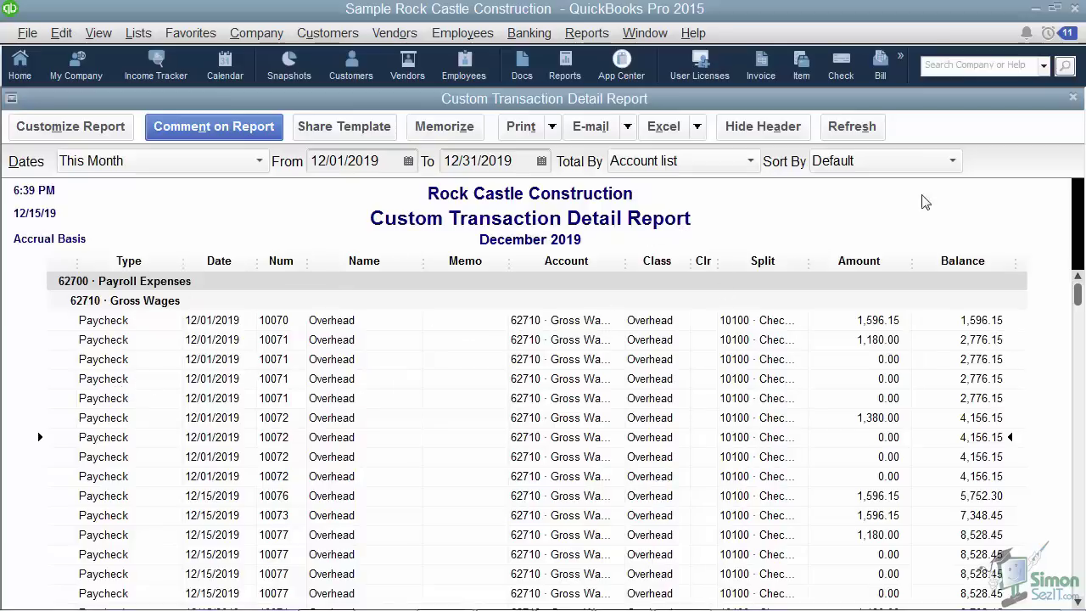
left_click(1073, 98)
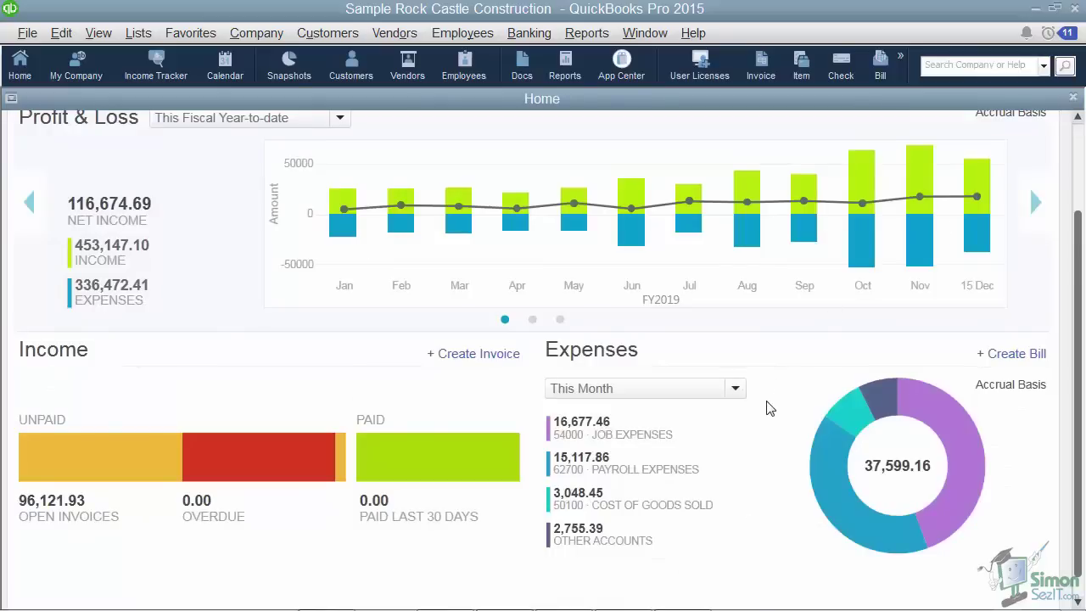
Open the Income Tracker and review its unbilled display settings for Estimates and Time & Expenses, cancelling without changes.
scroll(768, 408, "up", 2)
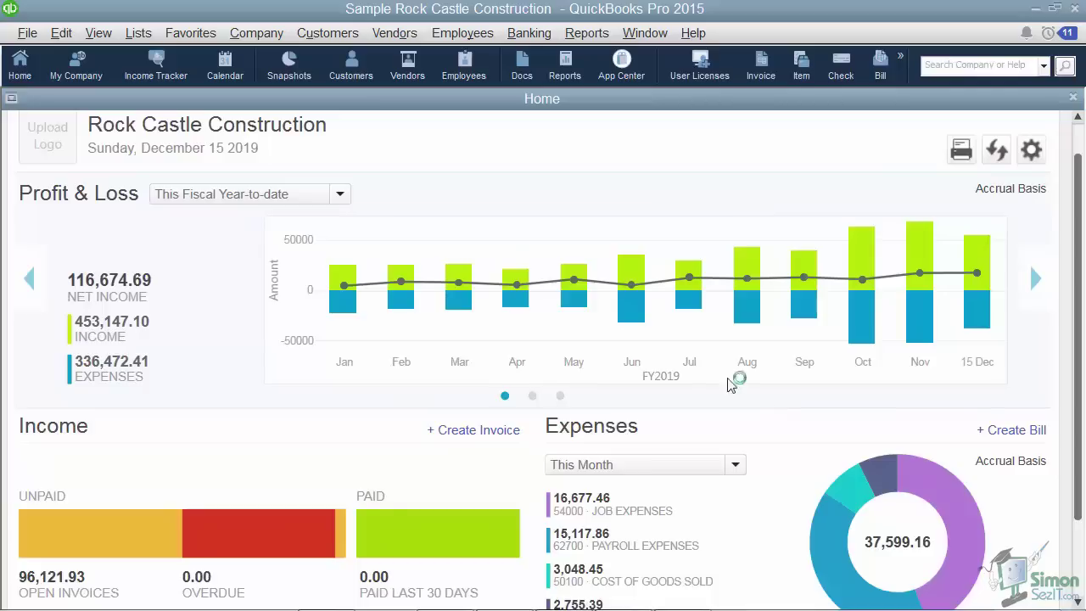
left_click(340, 38)
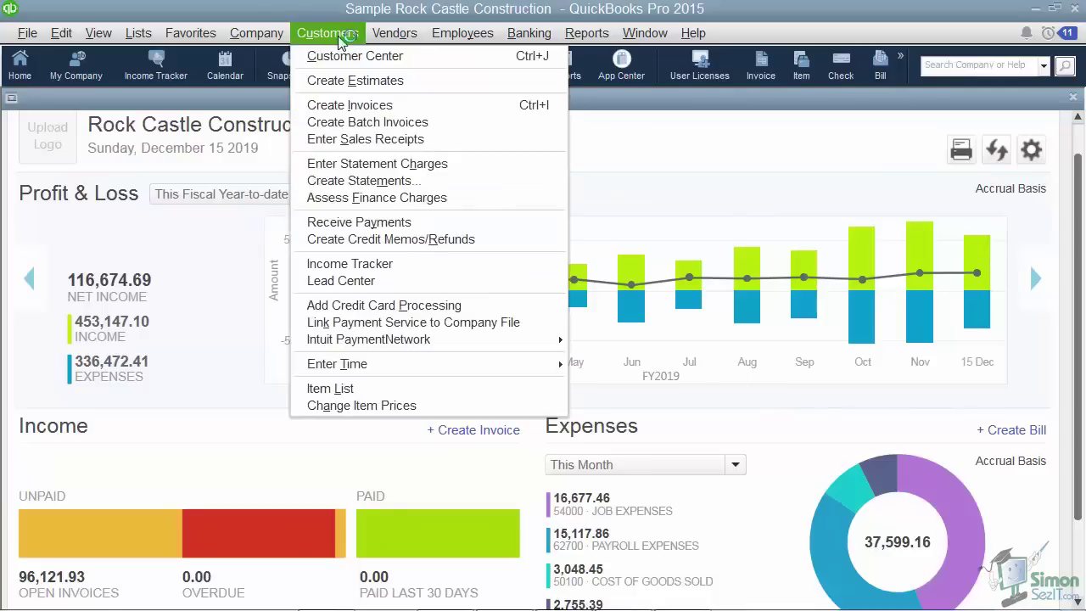
left_click(332, 265)
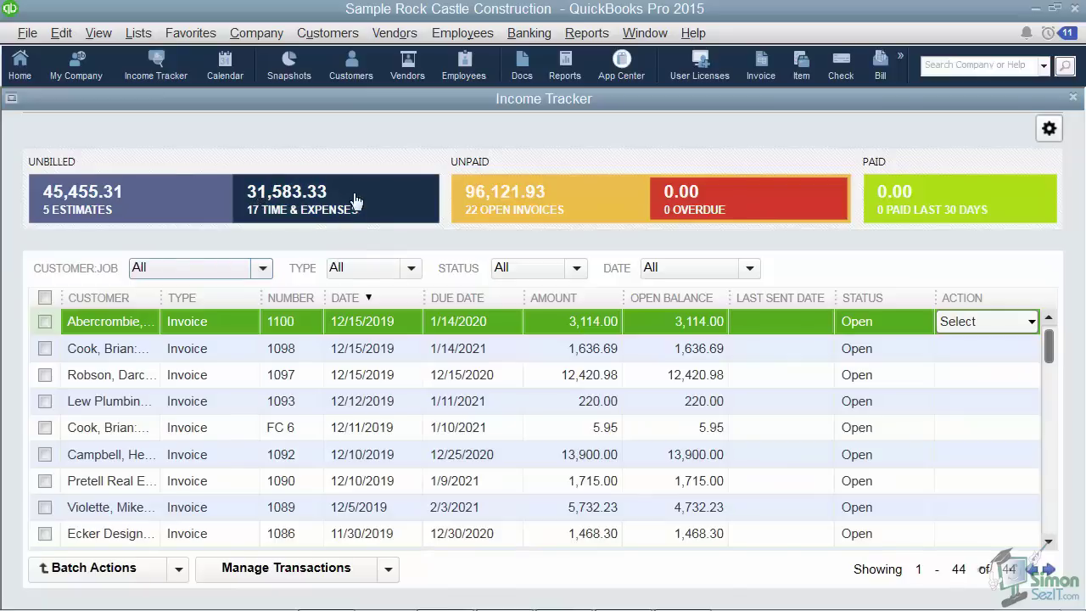
left_click(279, 188)
left_click(1050, 130)
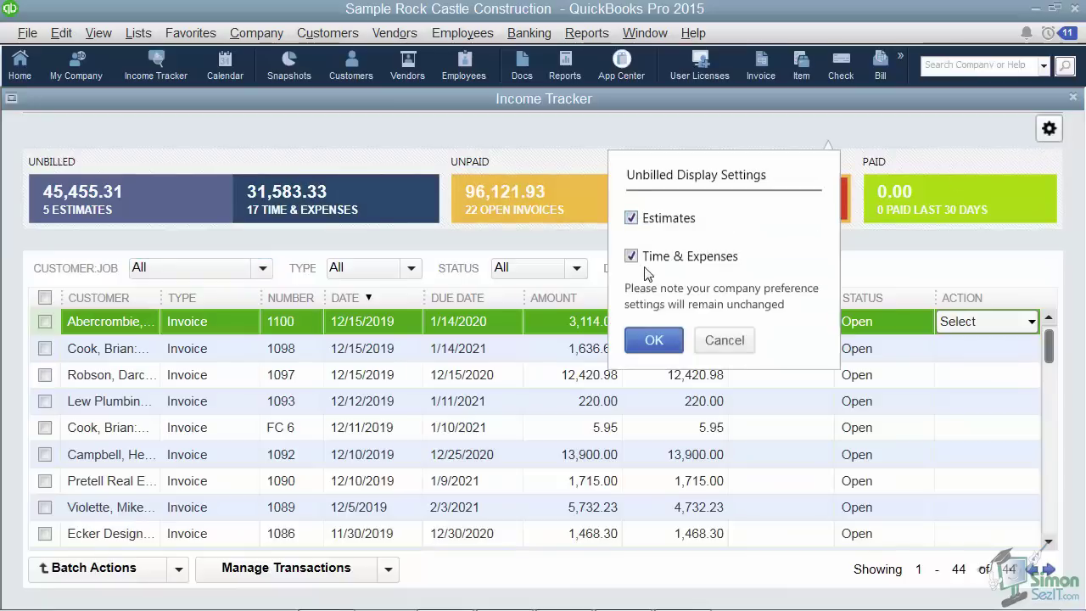
left_click(720, 341)
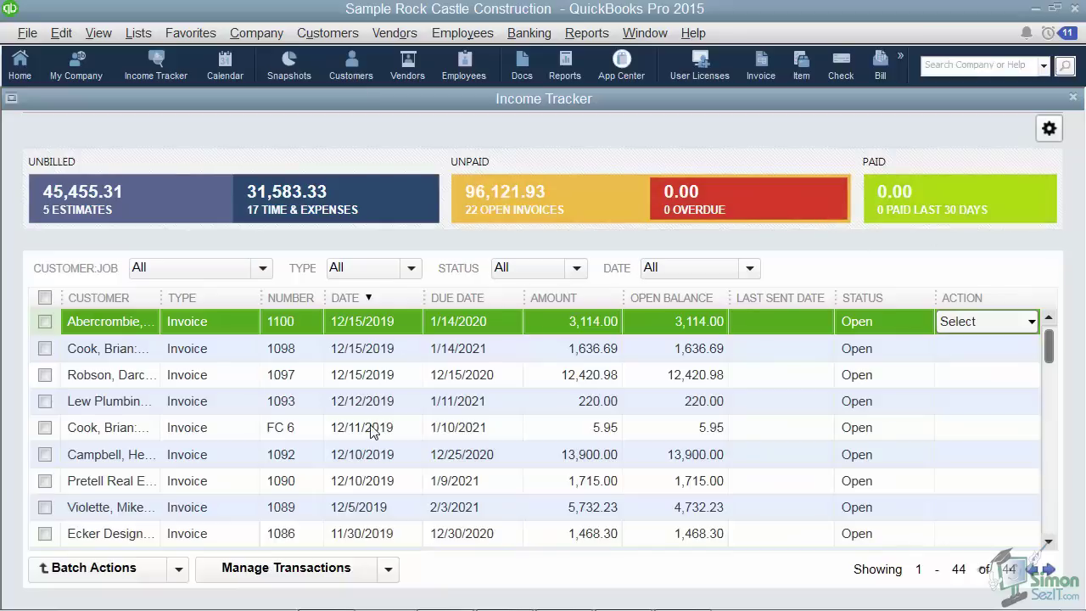
Filter the Income Tracker to the first listed customer and create an invoice from the 217.94 Time & Expense entry.
left_click(263, 269)
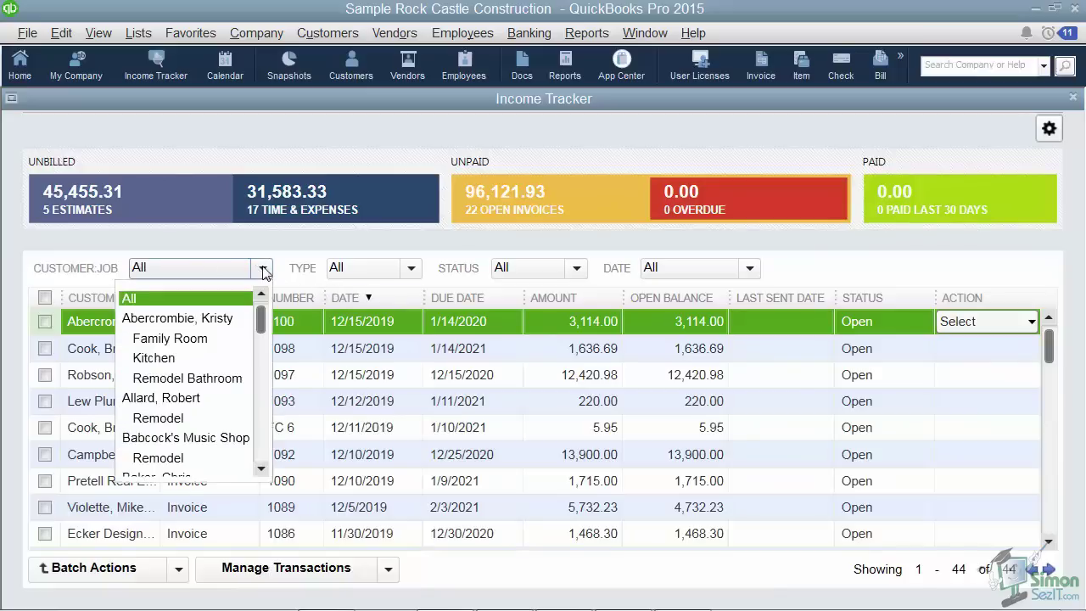
left_click(223, 320)
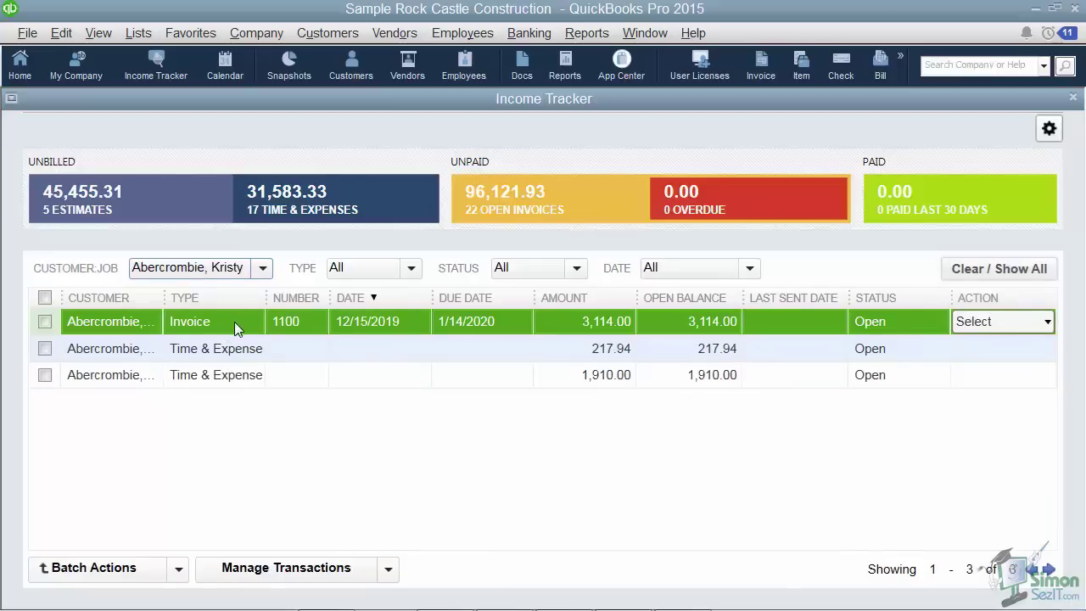
left_click(46, 347)
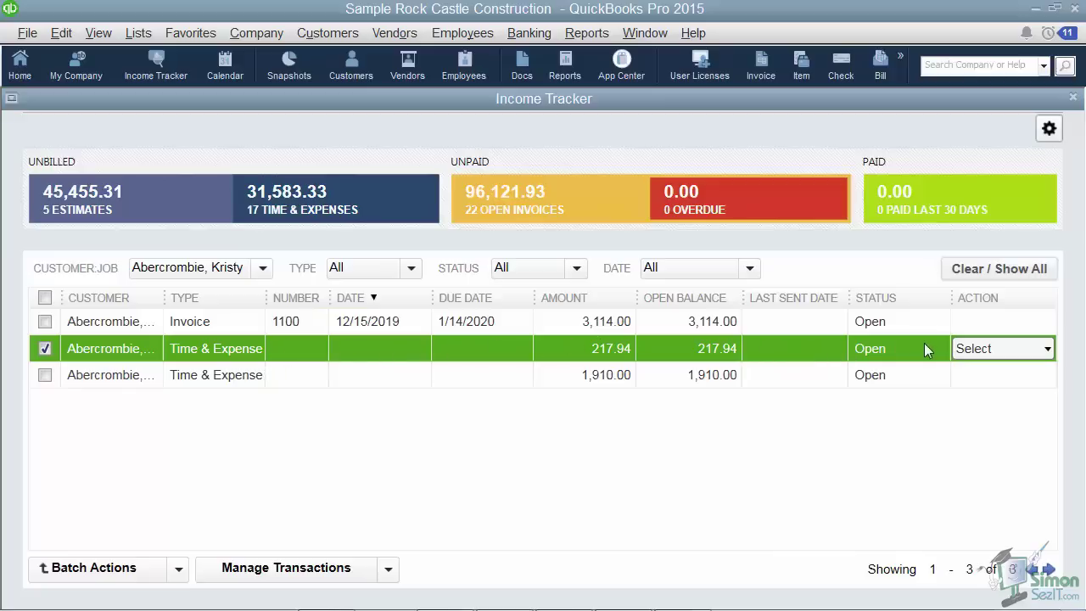
left_click(1049, 349)
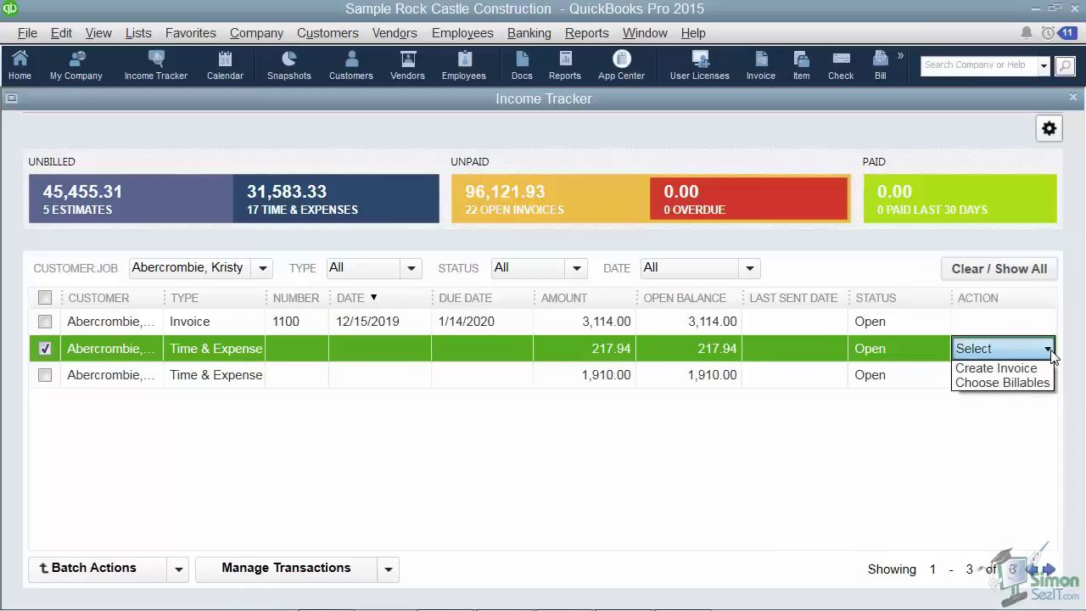
left_click(996, 369)
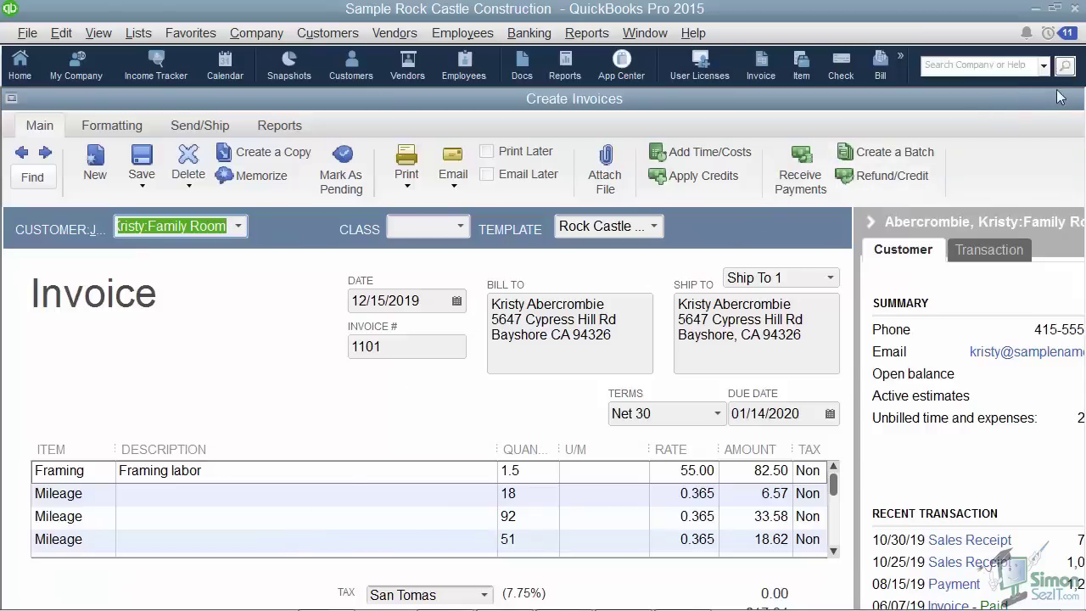
Maximize the invoice window, close the invoice without saving it, and close the Income Tracker.
left_click(12, 98)
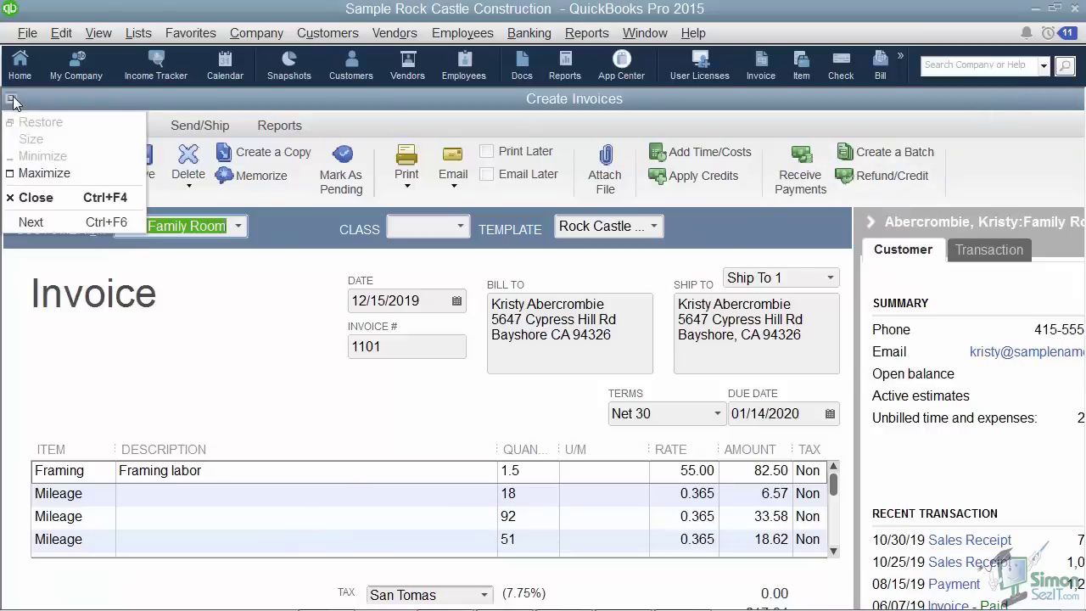
left_click(31, 173)
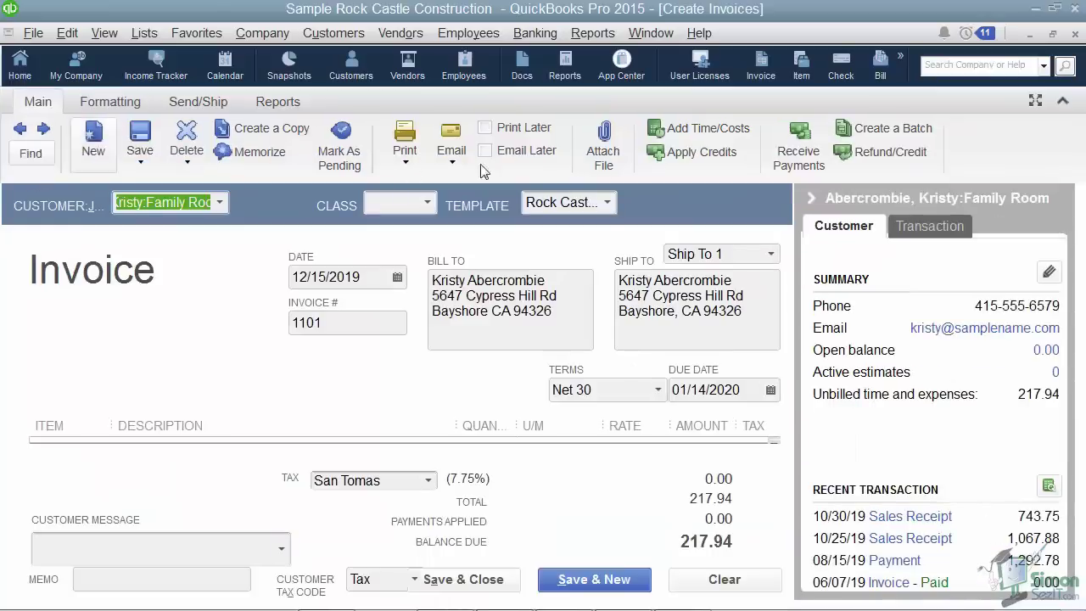
left_click(1076, 34)
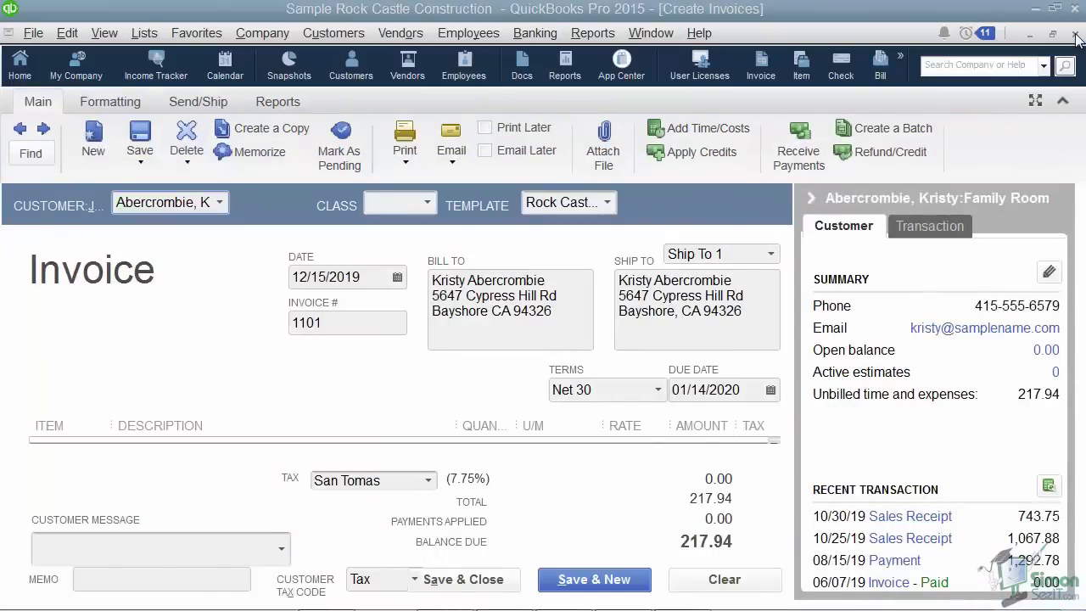
left_click(540, 232)
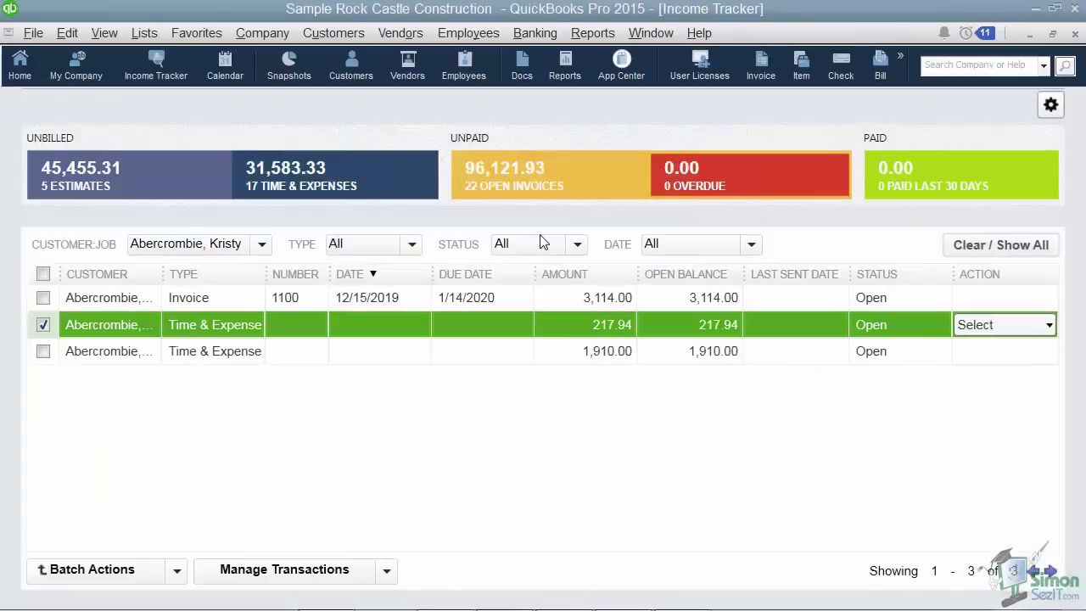
left_click(1076, 35)
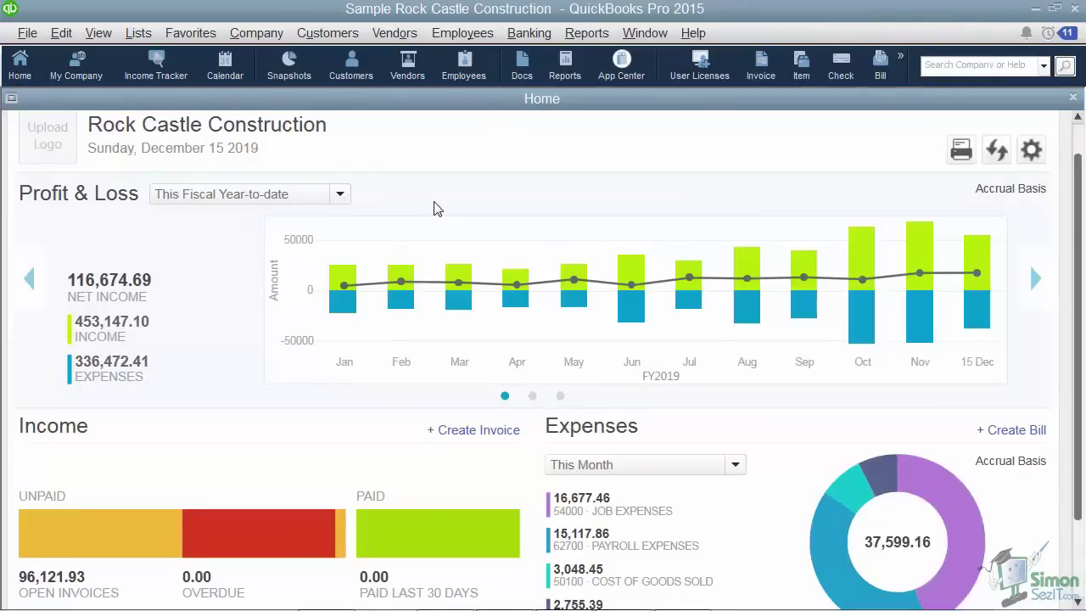
Open the Customer Center and view the selected customer's notes, including the pinned one.
left_click(341, 35)
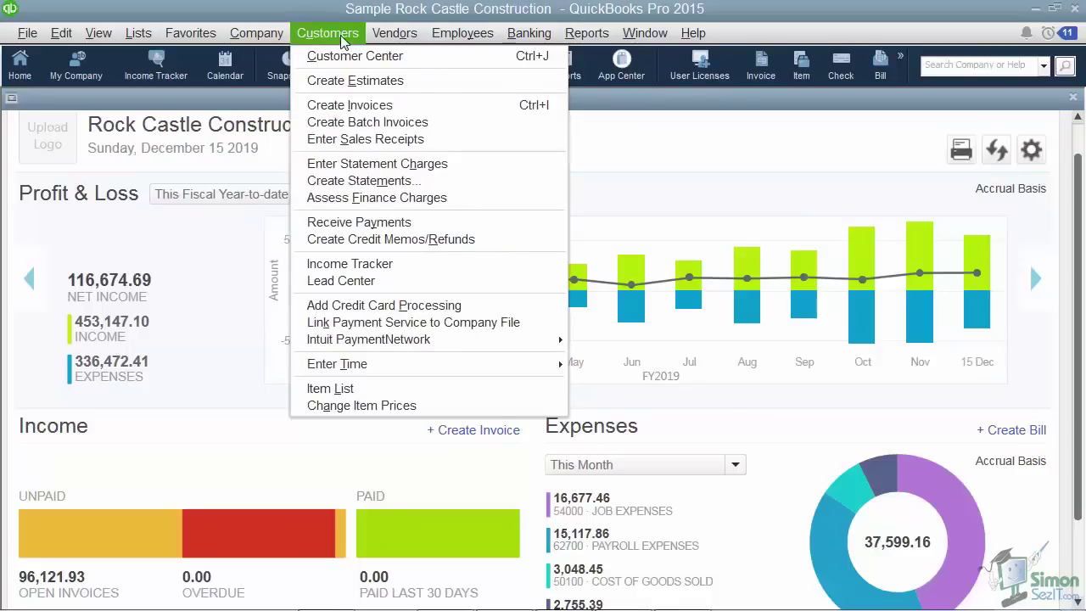
left_click(346, 57)
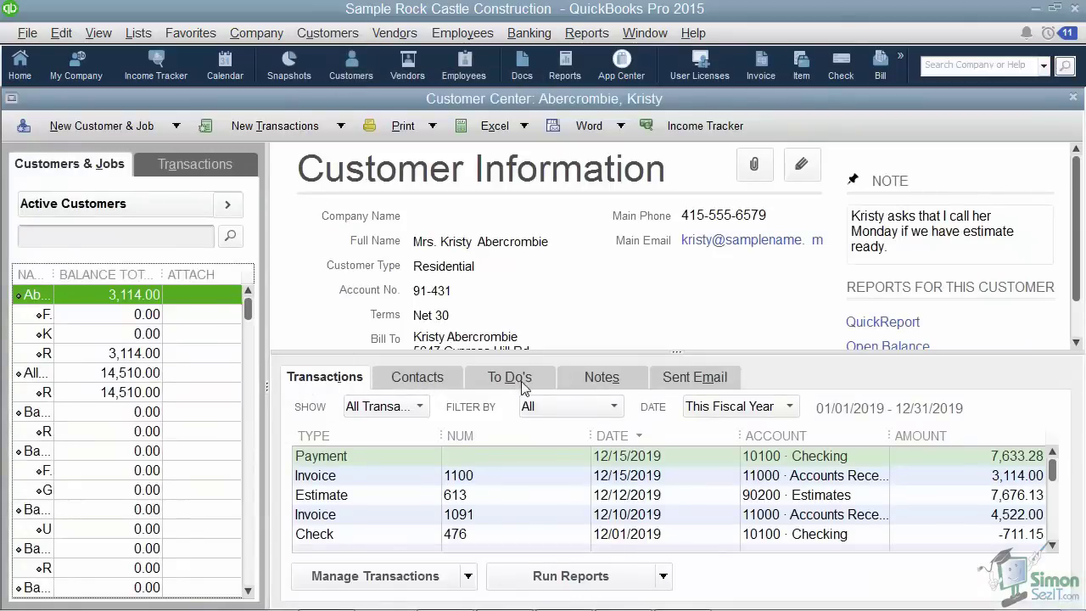
left_click(601, 377)
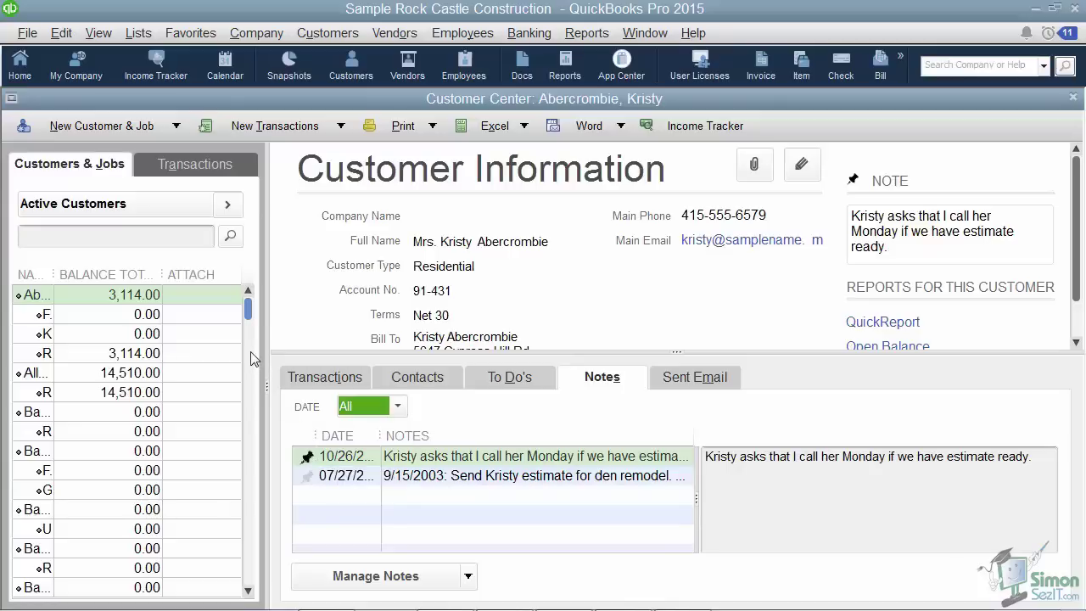
Review the options for sending the company file, dismiss them, and close the Customer Center.
left_click(28, 33)
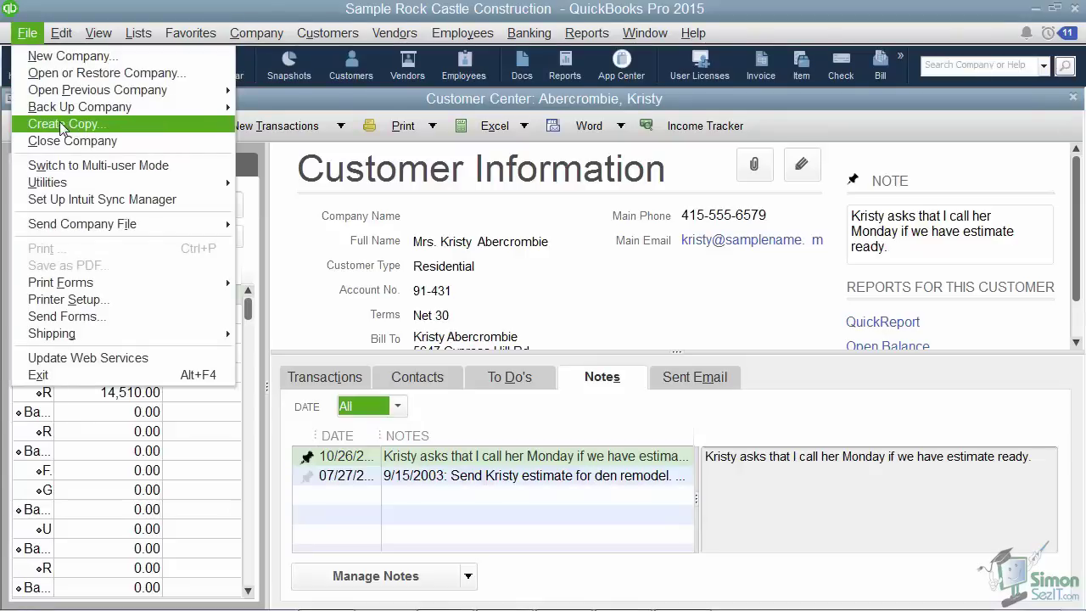
mouse_move(53, 224)
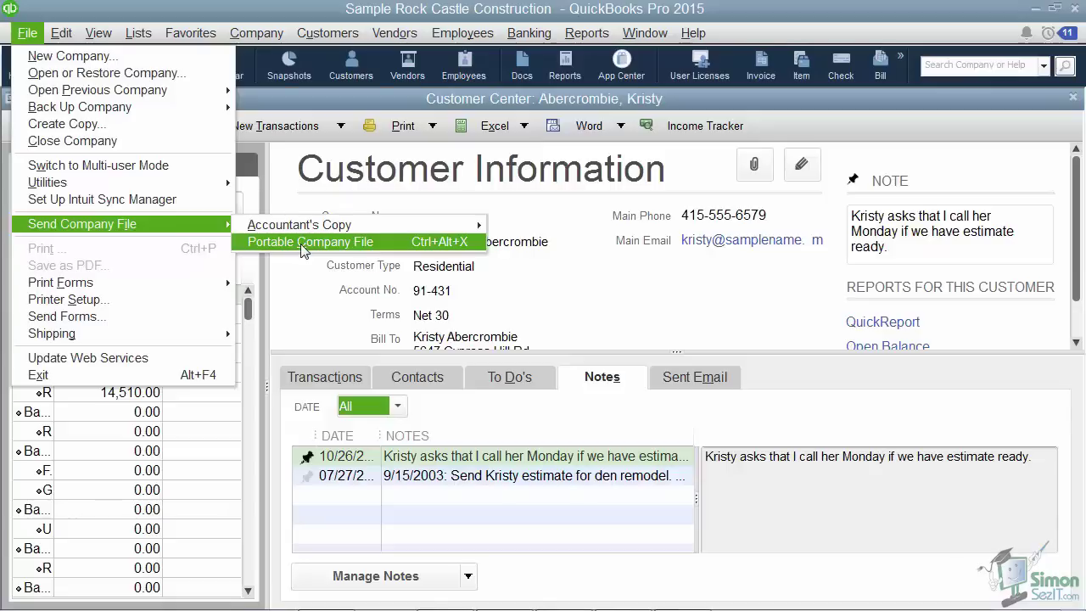
left_click(523, 278)
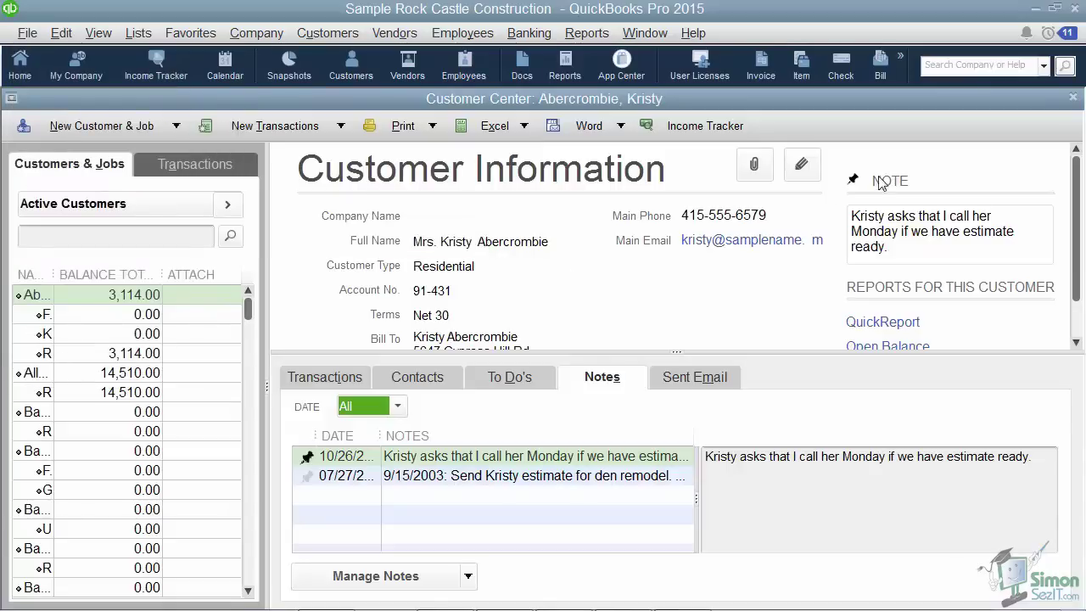
left_click(1073, 99)
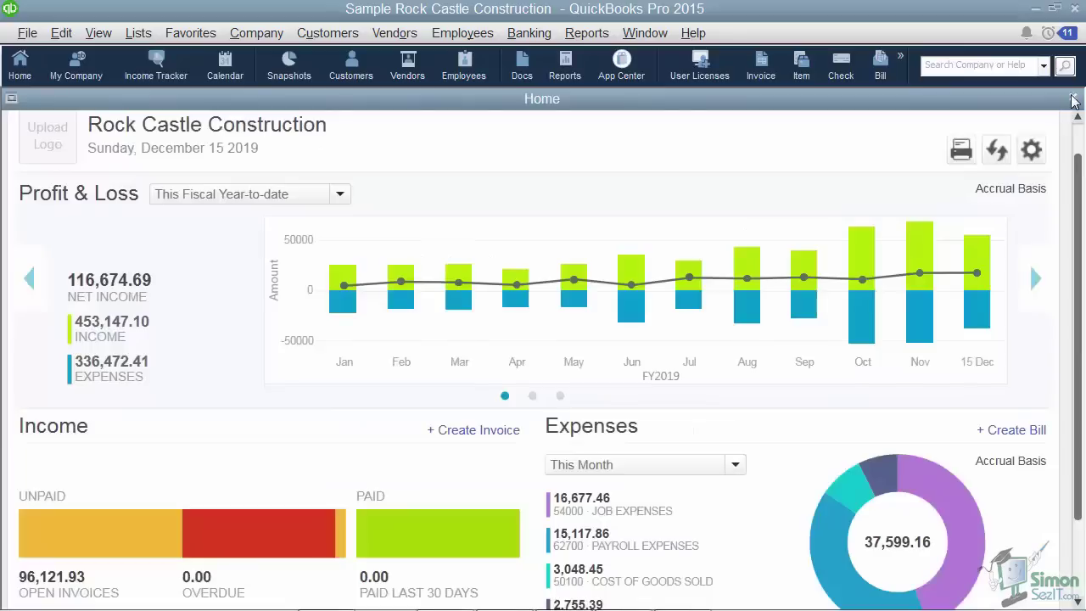
Open the Profit & Loss Standard report from the company and financial reports.
left_click(578, 36)
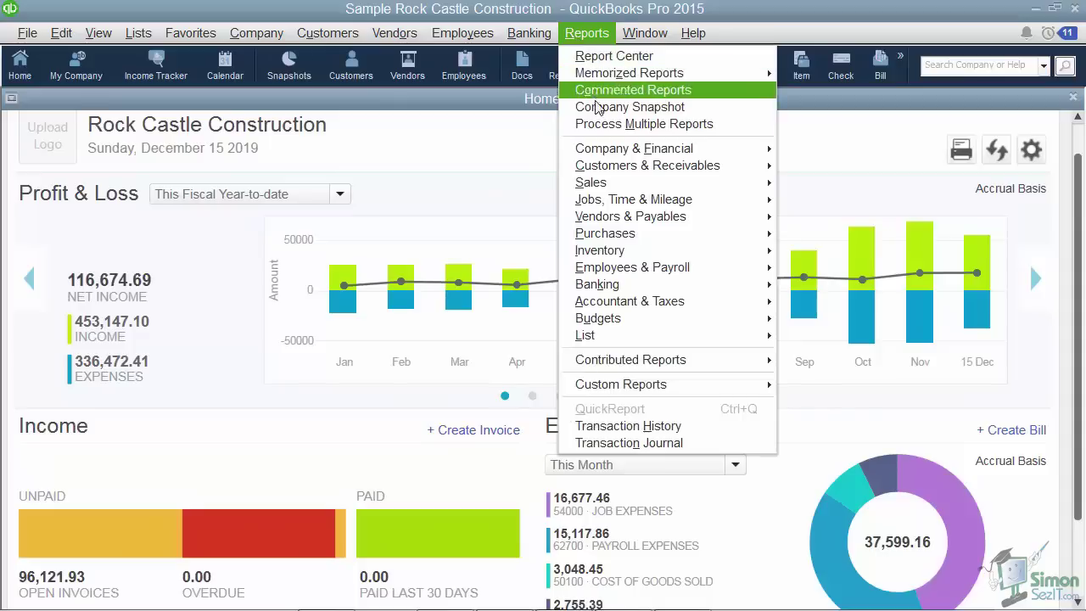
mouse_move(604, 156)
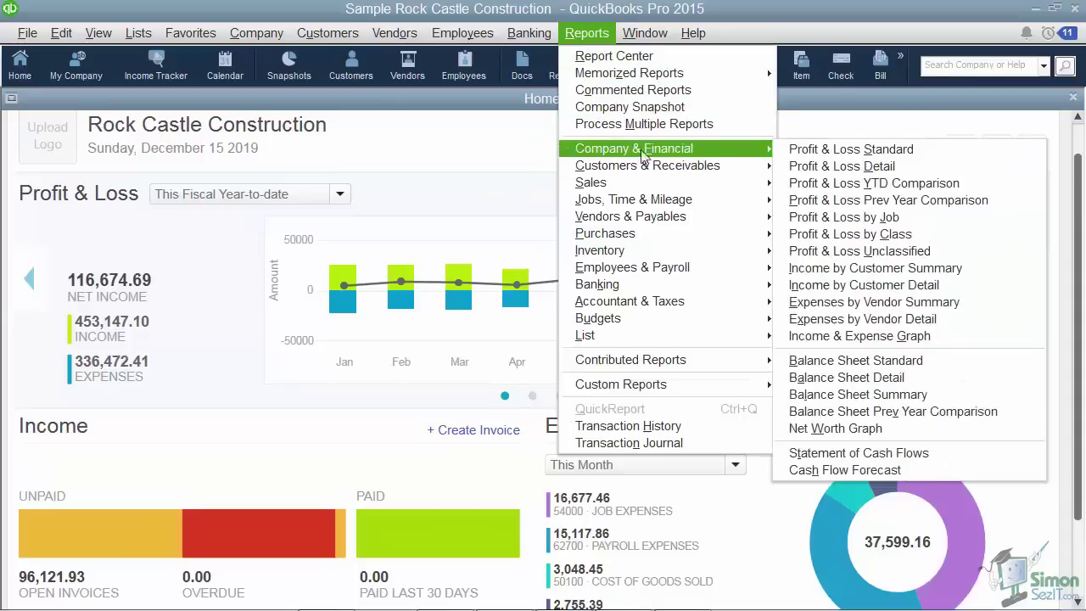
left_click(780, 150)
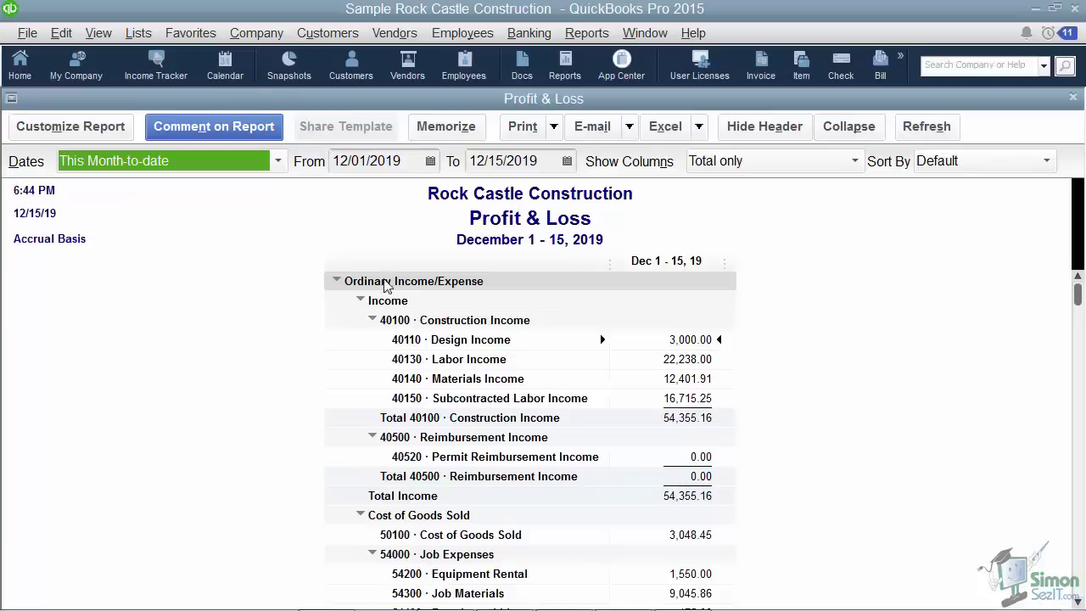
Collapse and re-expand the Ordinary Income/Expense section and the Income section of the Profit & Loss report.
left_click(338, 282)
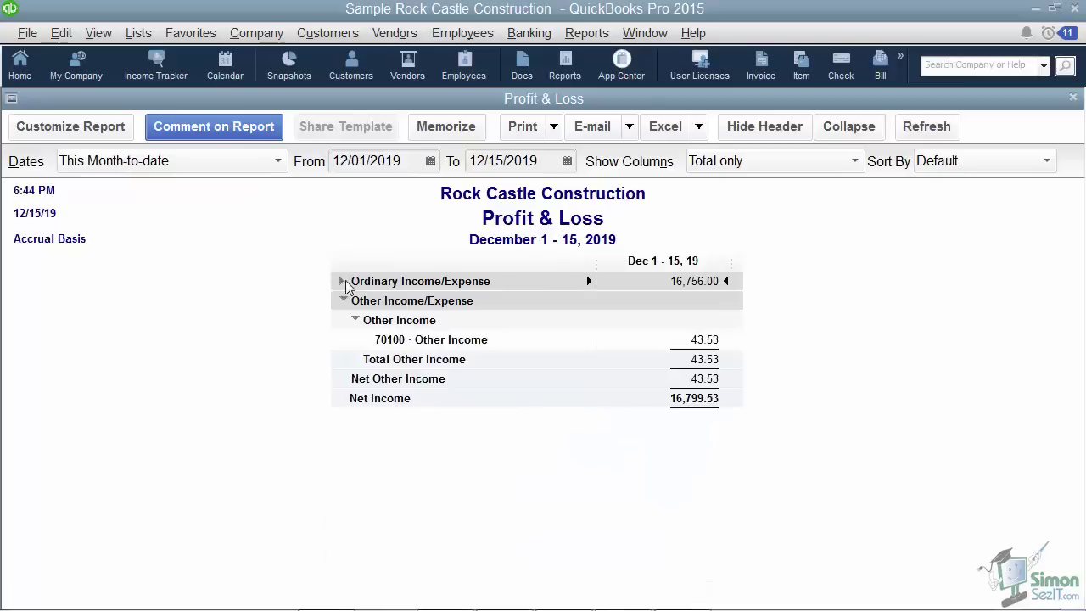
left_click(340, 282)
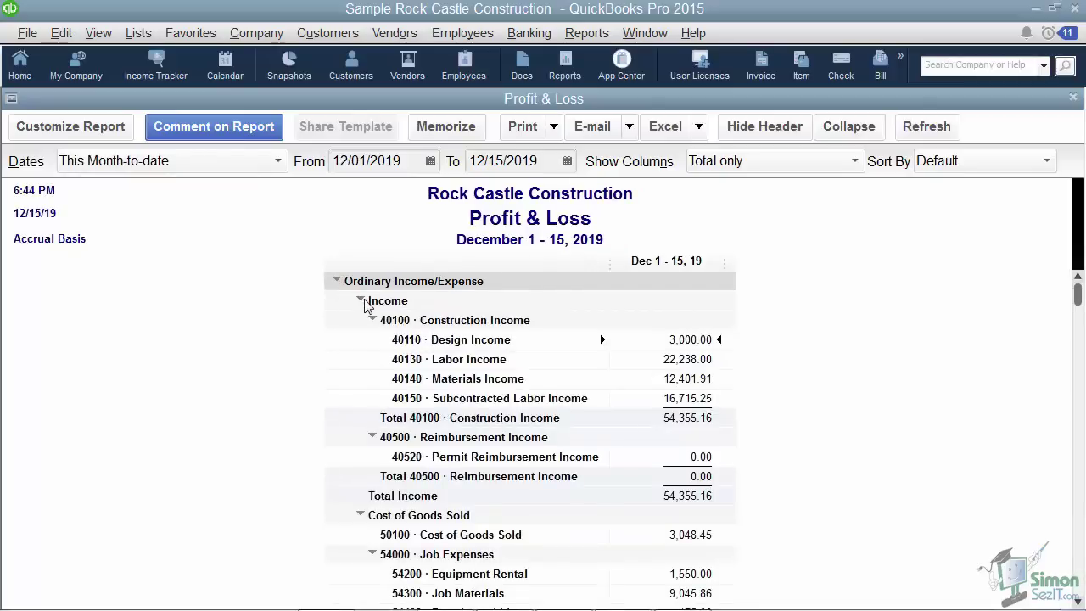
left_click(359, 301)
left_click(360, 301)
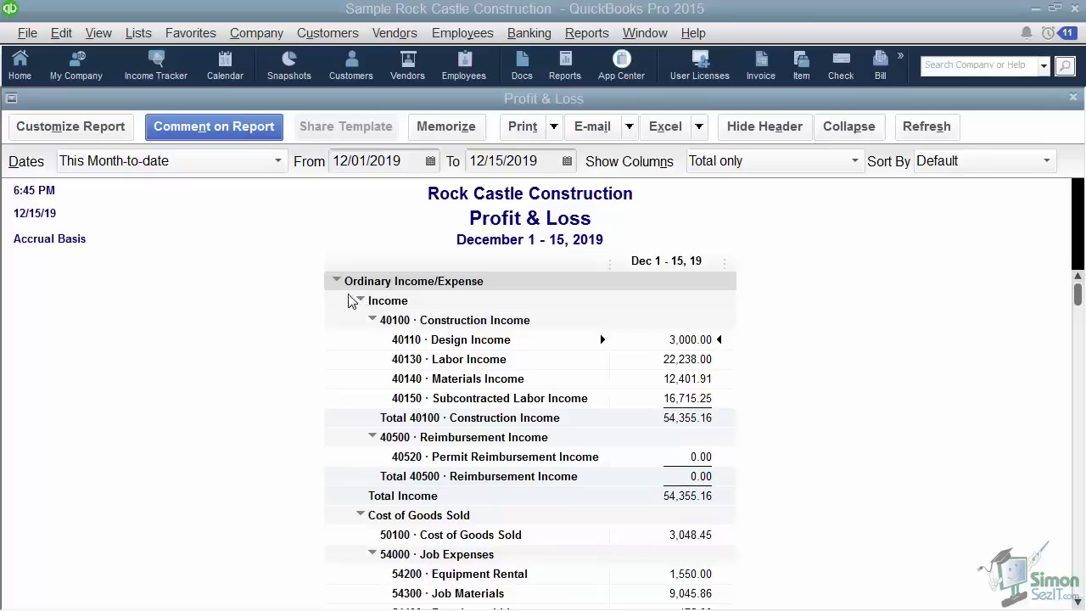
Comment "Subcontracted expenses are not in this line." on the report's Total 62700 Payroll Expenses line, save the comment, and hide and reshow the comments.
left_click(214, 127)
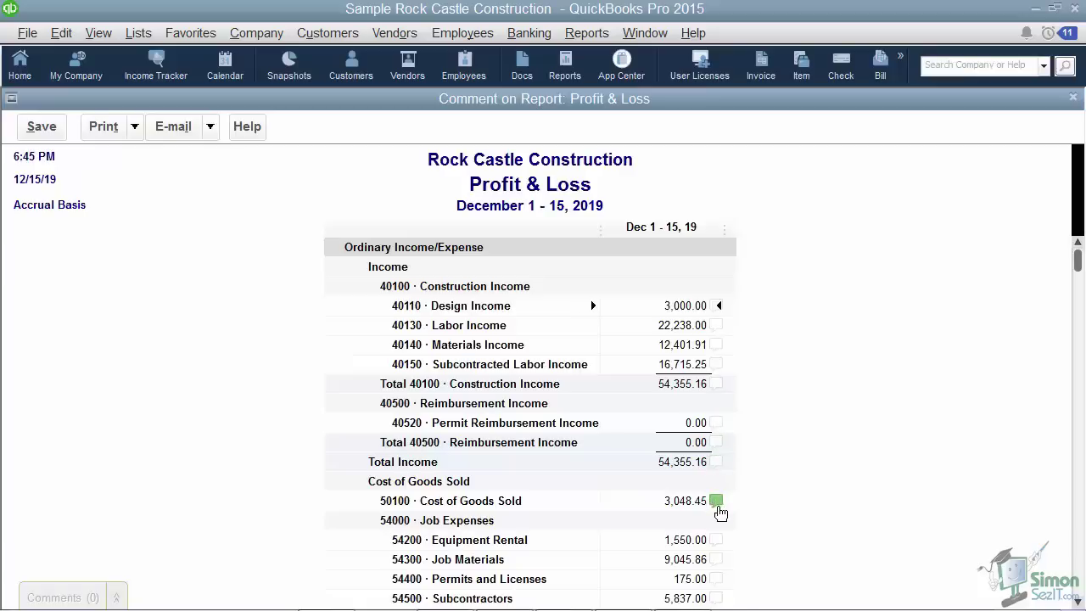
scroll(719, 512, "down", 7)
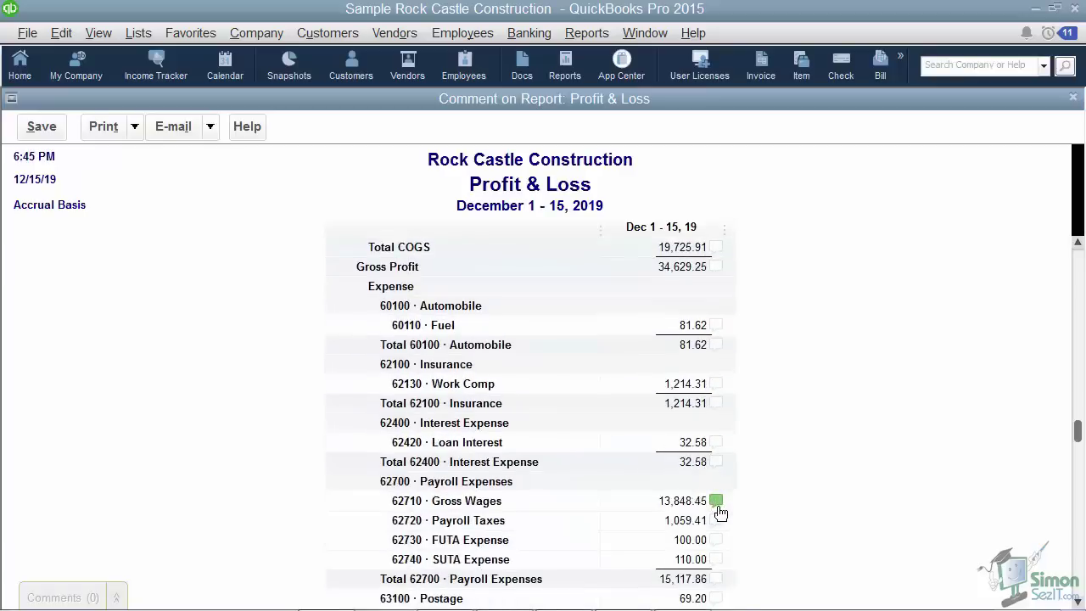
scroll(719, 512, "down", 3)
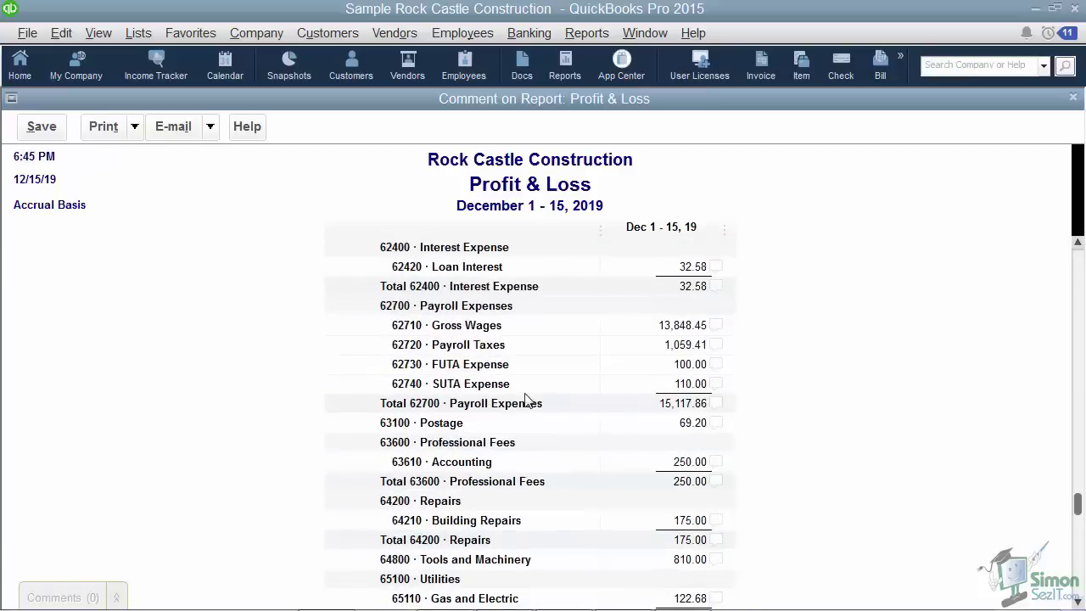
left_click(717, 405)
type("Subcontracted expenses are not in this line.")
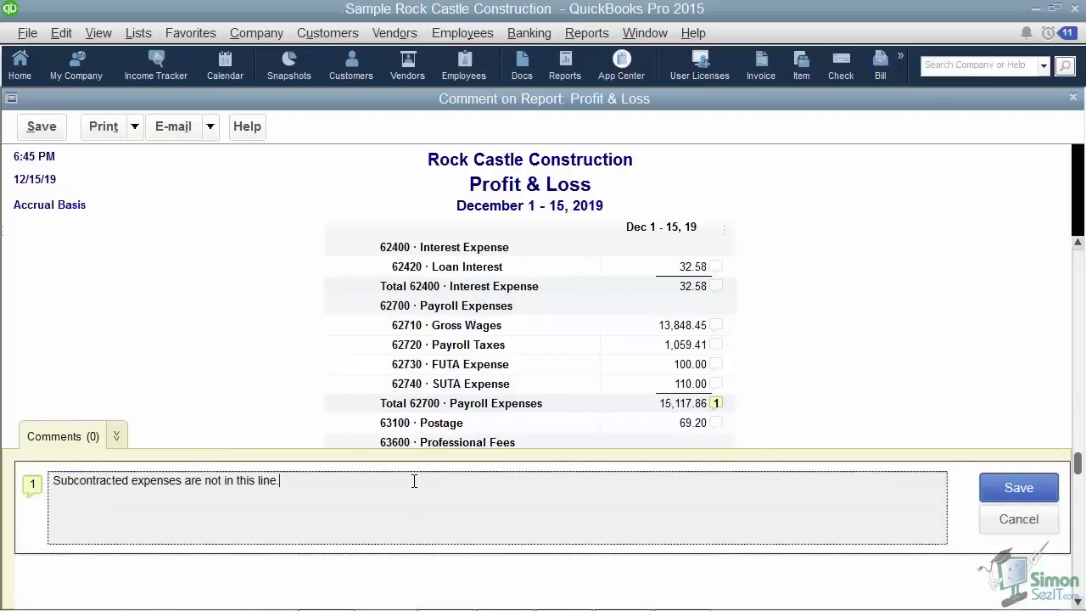
left_click(1011, 492)
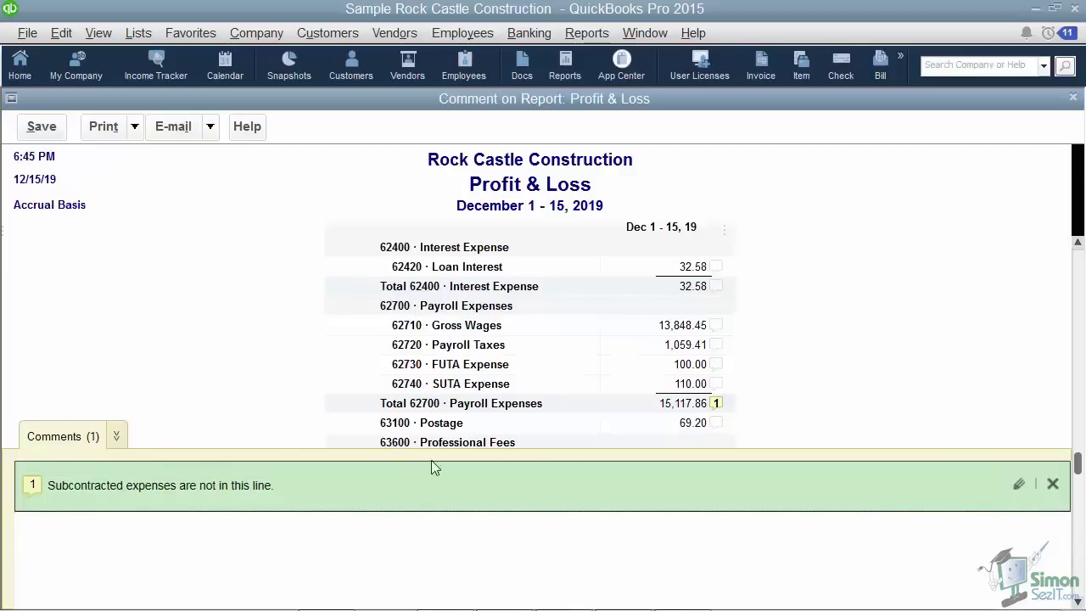
left_click(117, 437)
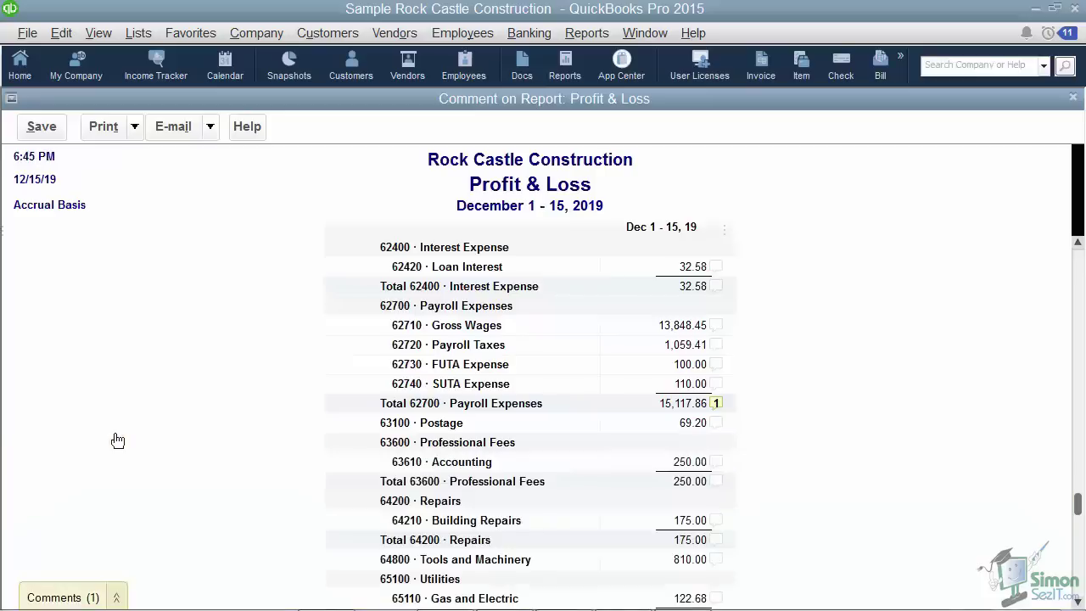
left_click(117, 598)
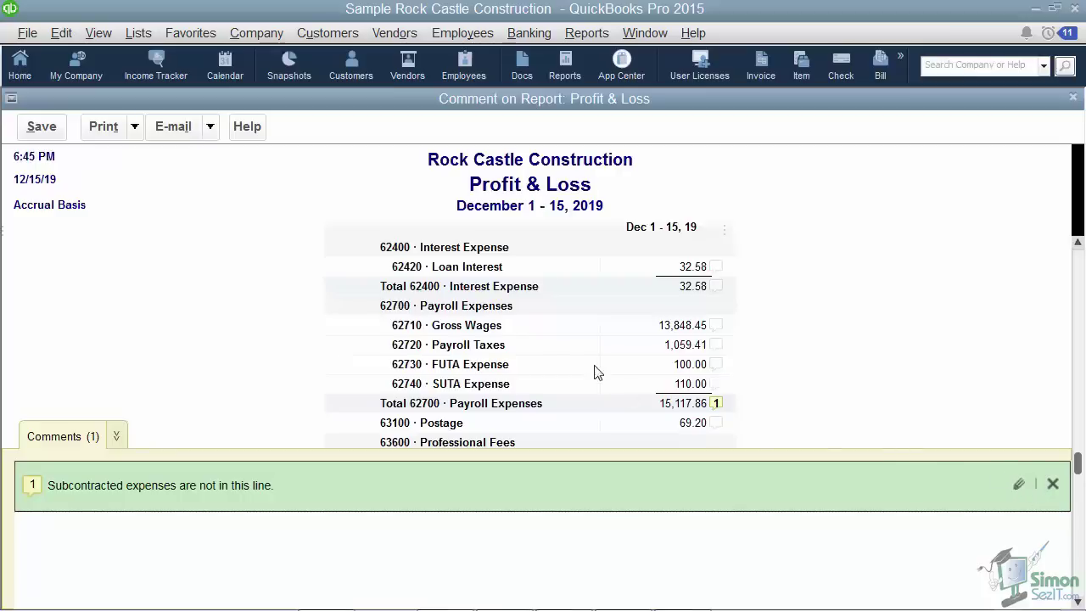
Save the commented report under the name Profit & Loss and close the commenting window.
left_click(42, 127)
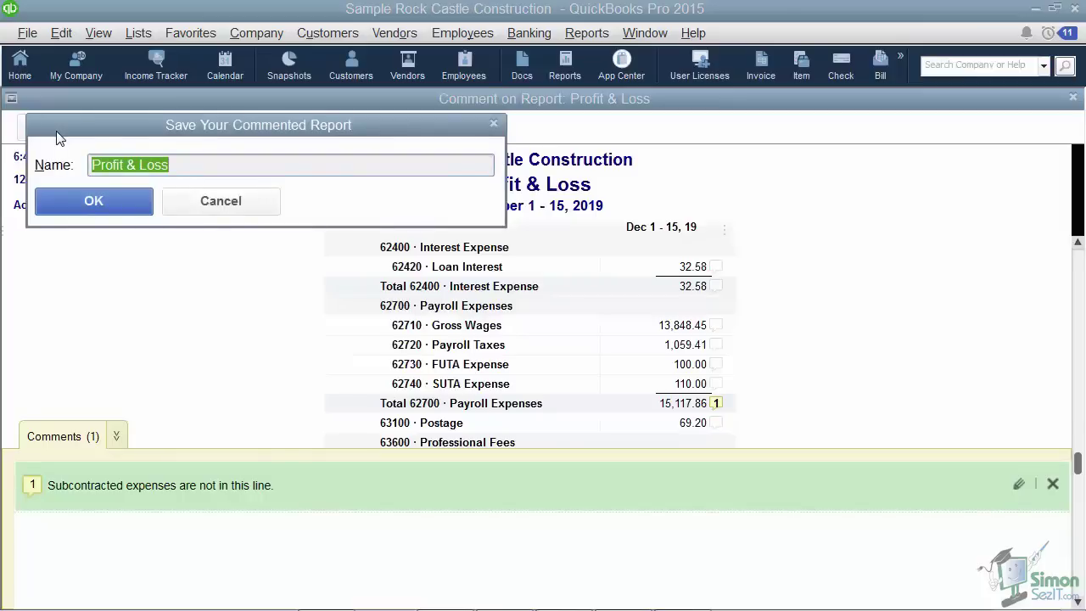
left_click(94, 204)
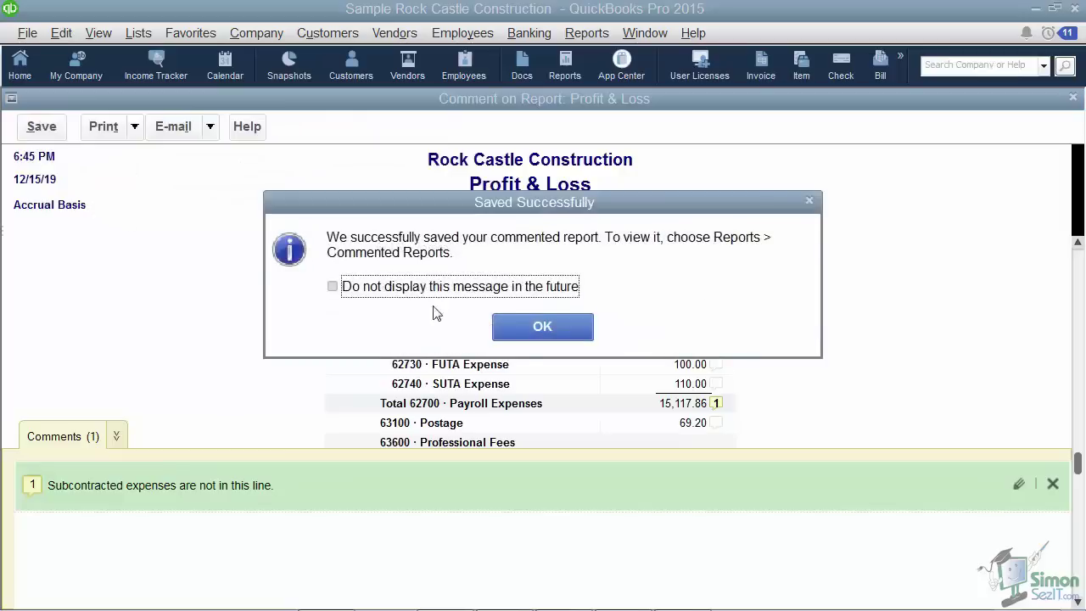
left_click(542, 330)
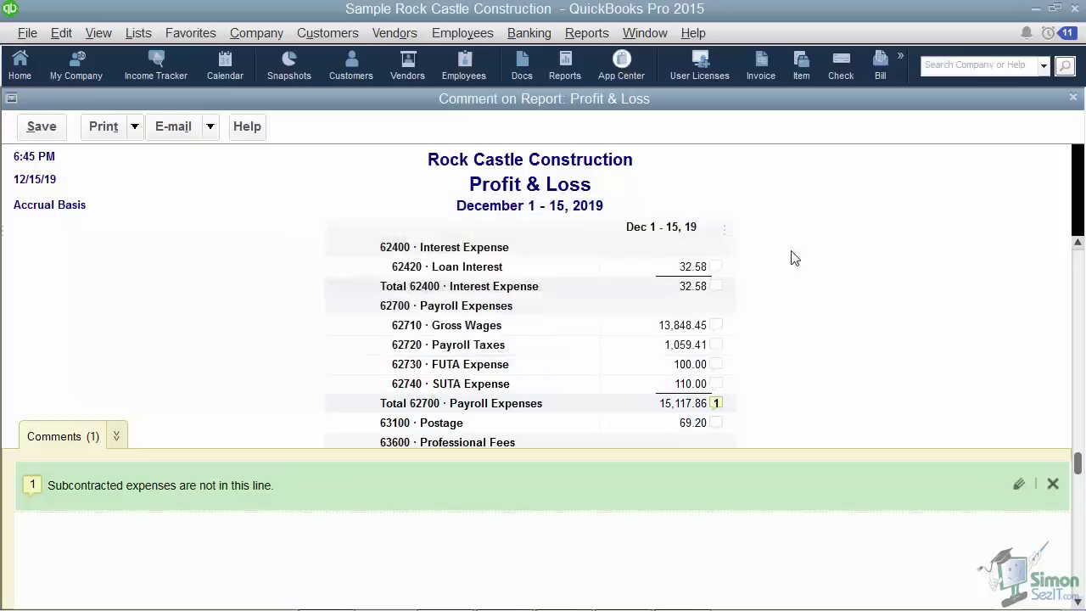
left_click(1072, 98)
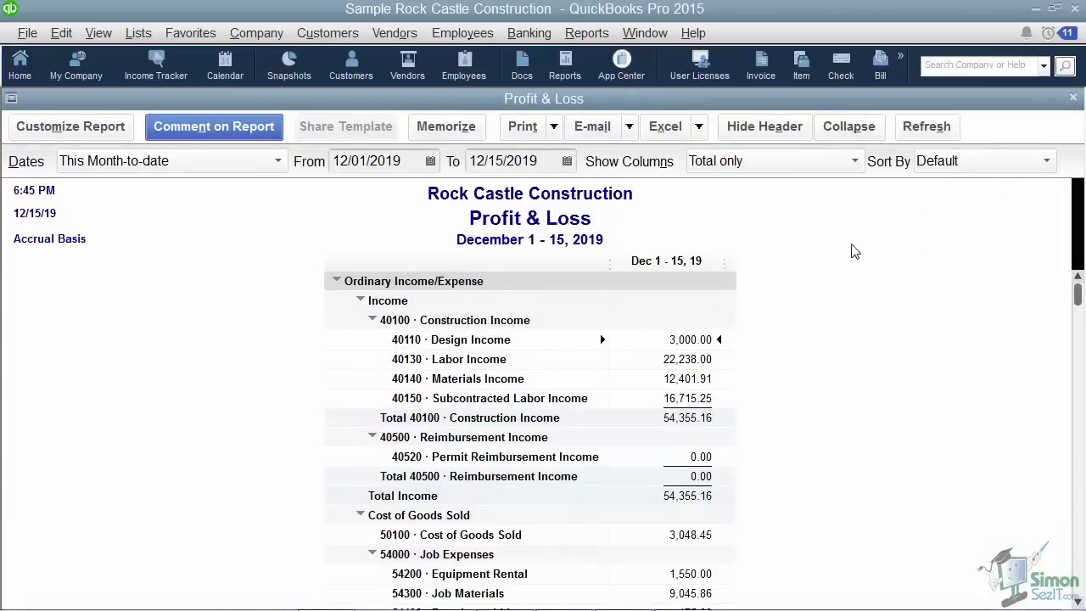
Open the saved Profit & Loss report from the list of commented reports.
left_click(587, 33)
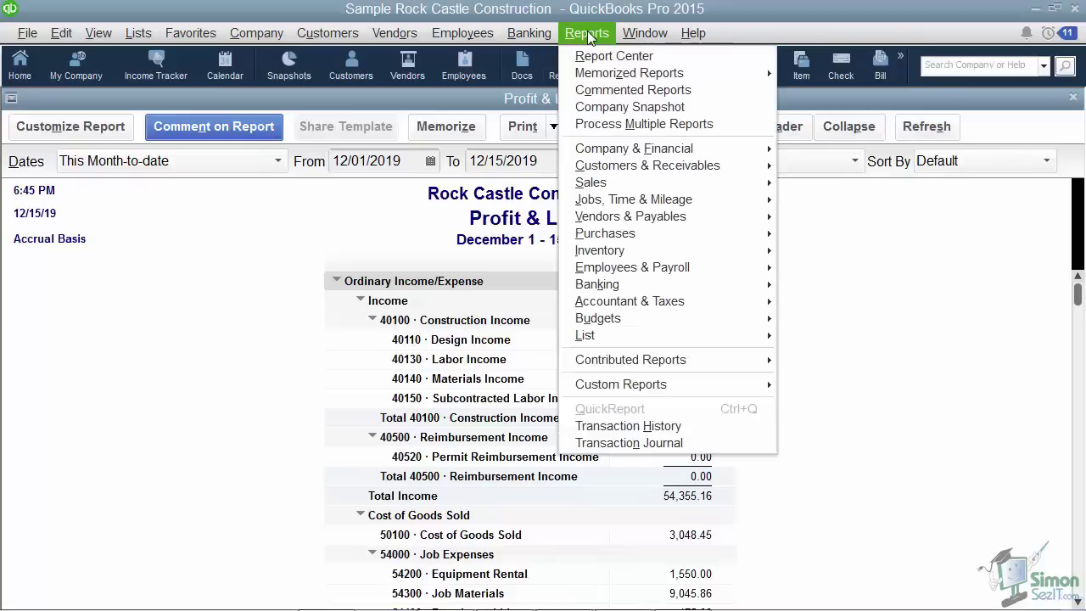
left_click(605, 91)
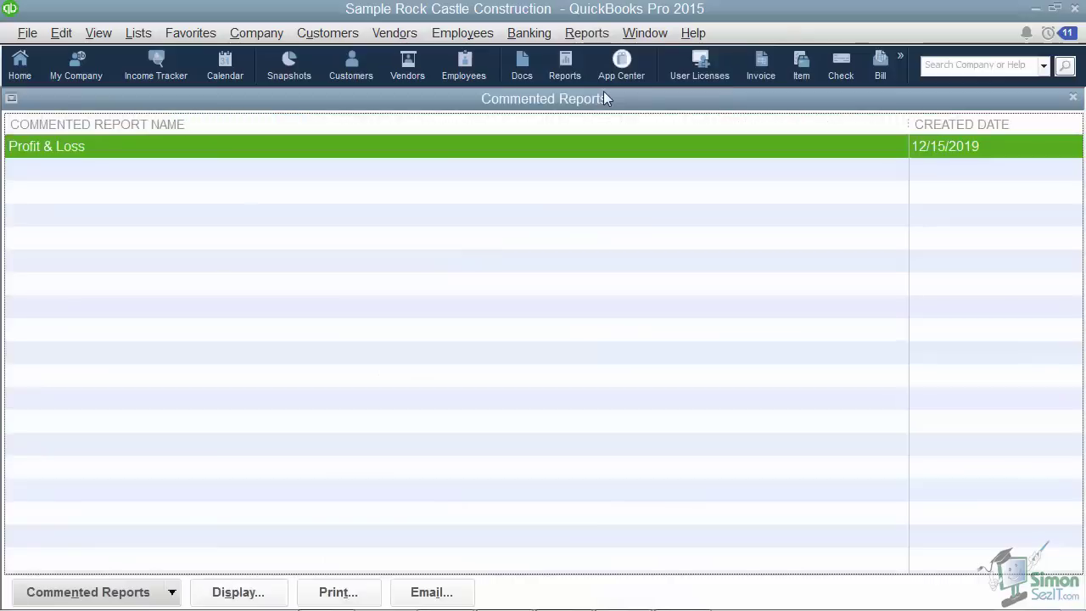
double_click(62, 148)
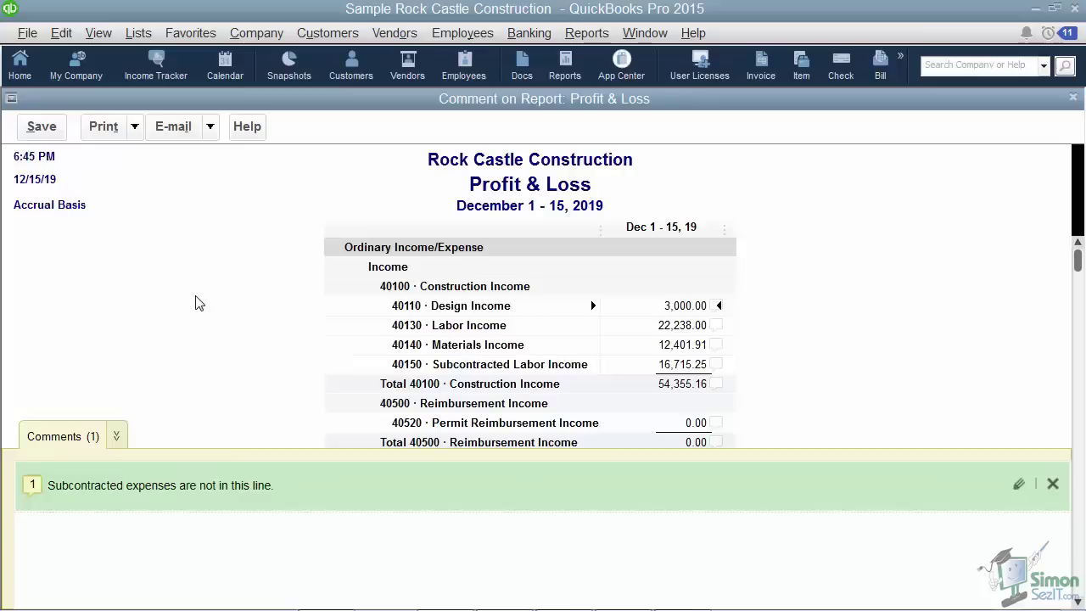
Start Process Multiple Reports and view the available commented reports, returning to the memorized reports.
left_click(593, 33)
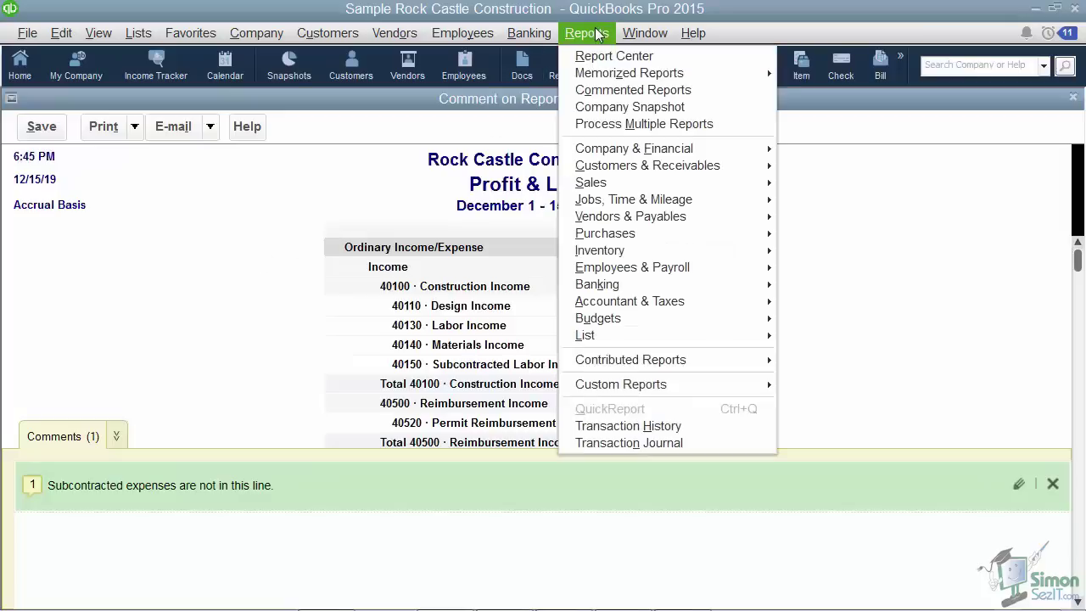
left_click(632, 129)
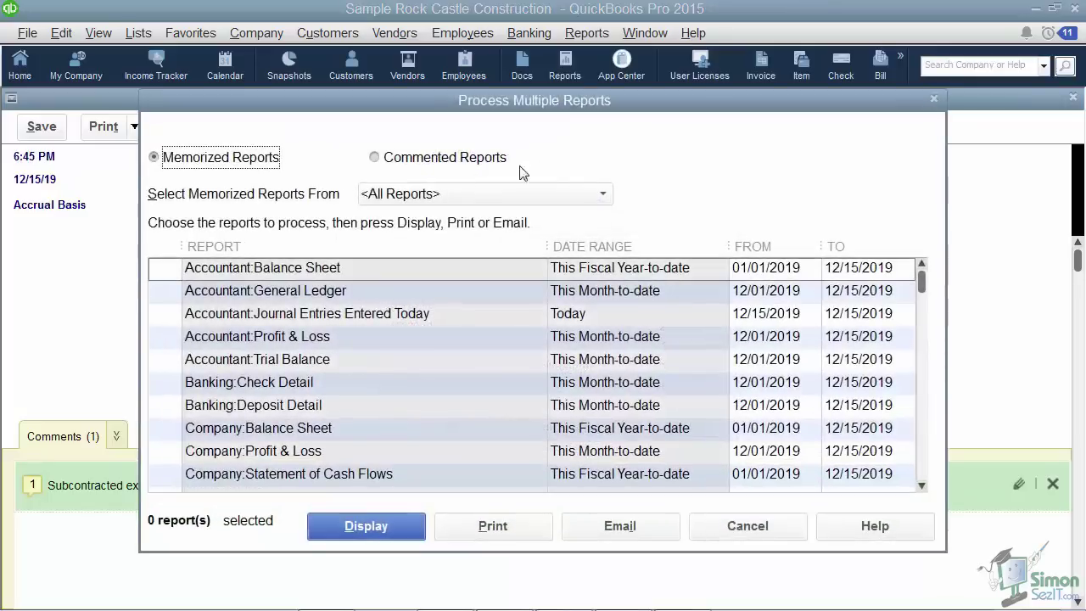
left_click(375, 158)
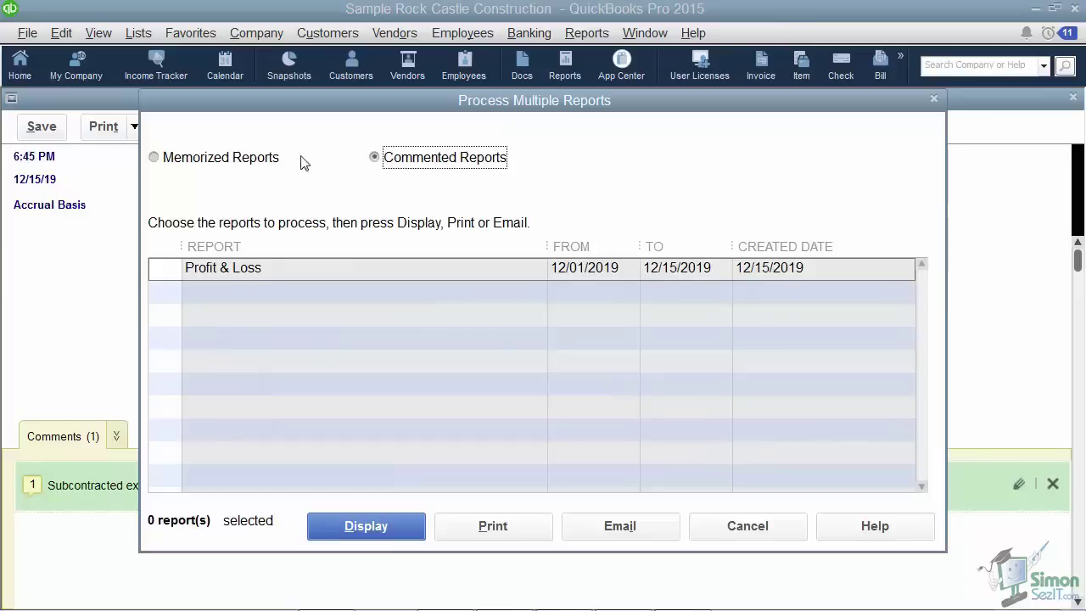
left_click(155, 159)
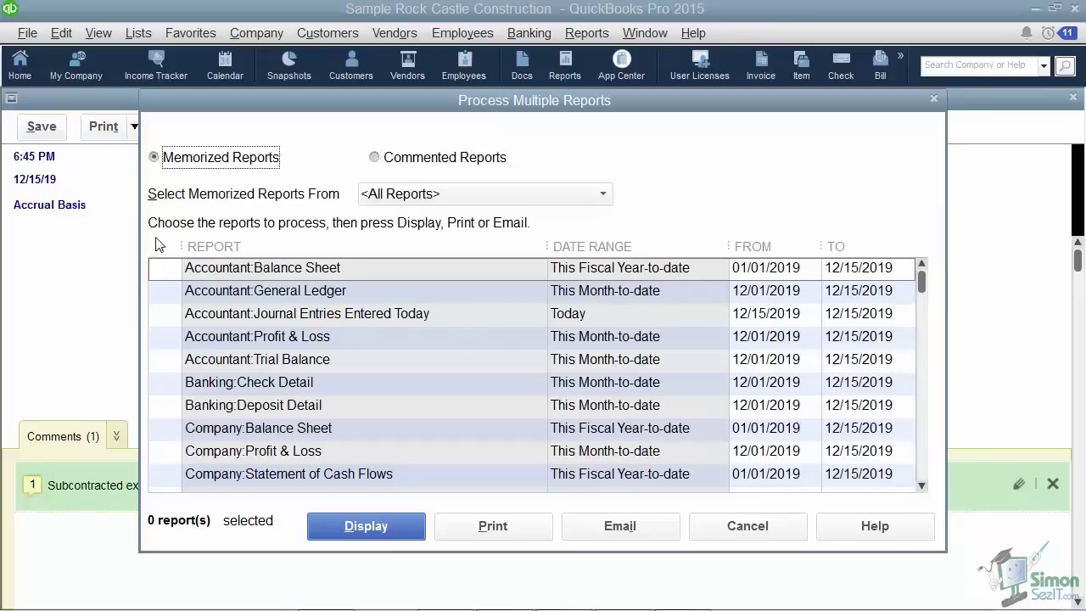
Select the Accountant Balance Sheet, General Ledger and Trial Balance reports for batch processing, and cancel without processing them.
left_click(159, 270)
left_click(160, 296)
left_click(172, 361)
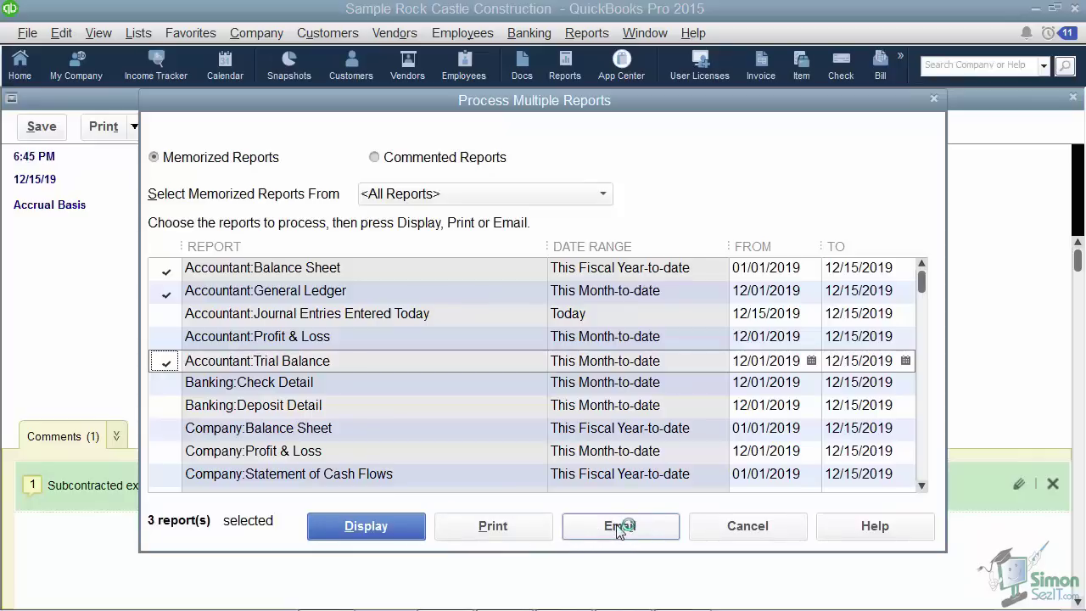
left_click(719, 535)
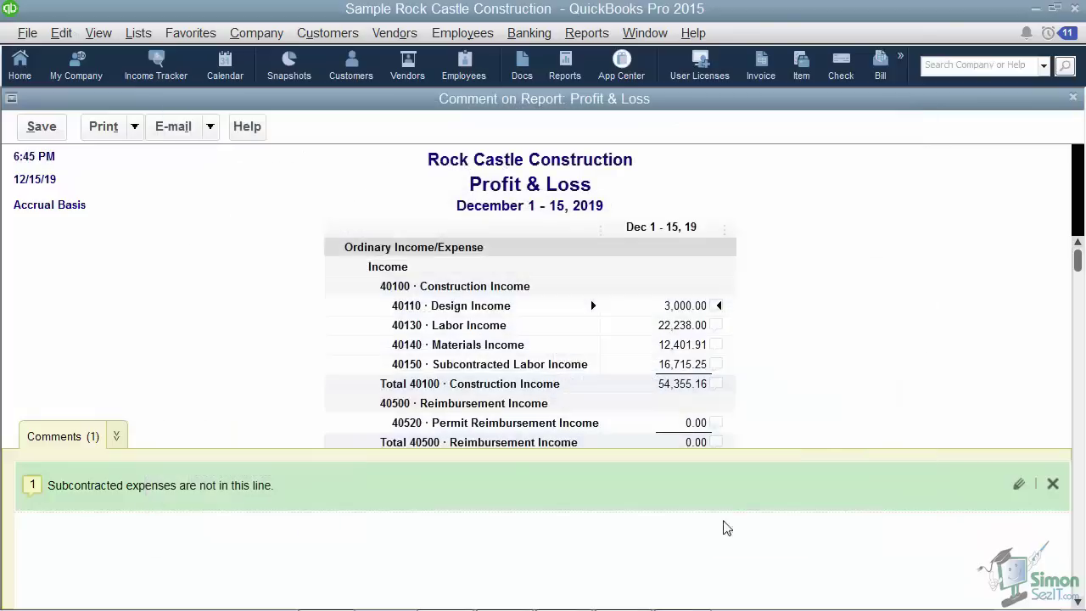
Close the commented report, the list of commented reports and the Profit & Loss report to return to the Home page.
left_click(1072, 98)
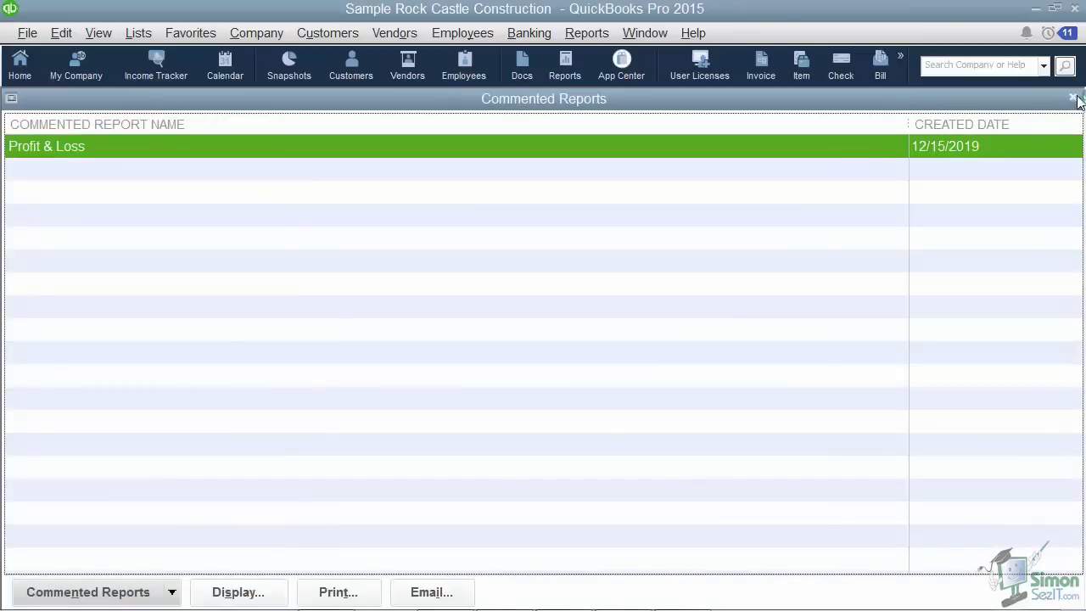
left_click(1073, 98)
left_click(1072, 99)
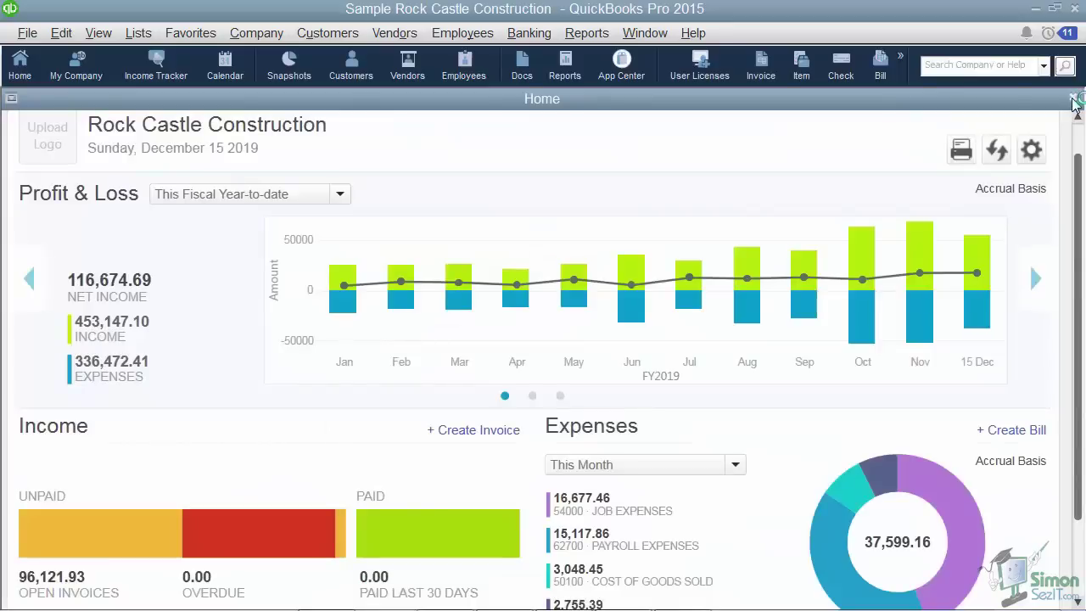